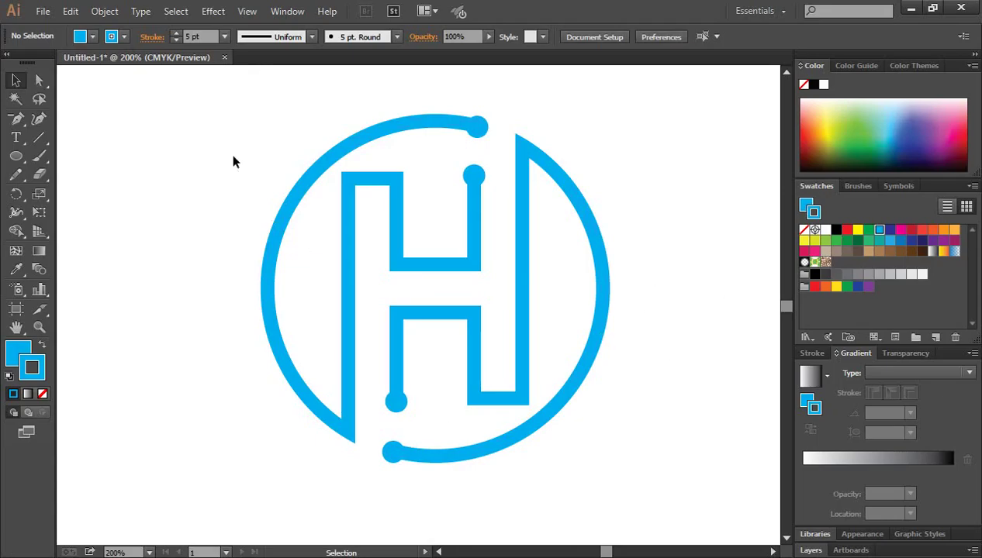
# Marquee-select the whole finished blue H-in-circle logo on the artboard
pyautogui.moveTo(216, 134); pyautogui.dragTo(659, 460)
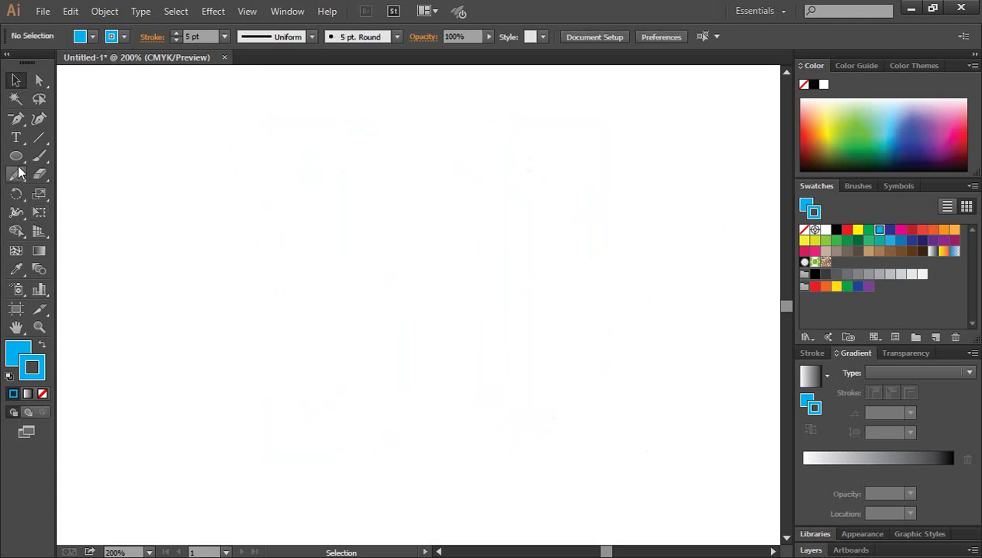
# Draw a tall narrow rectangle with the Rectangle Tool and set its fill to None
pyautogui.moveTo(16, 155); pyautogui.dragTo(71, 157)
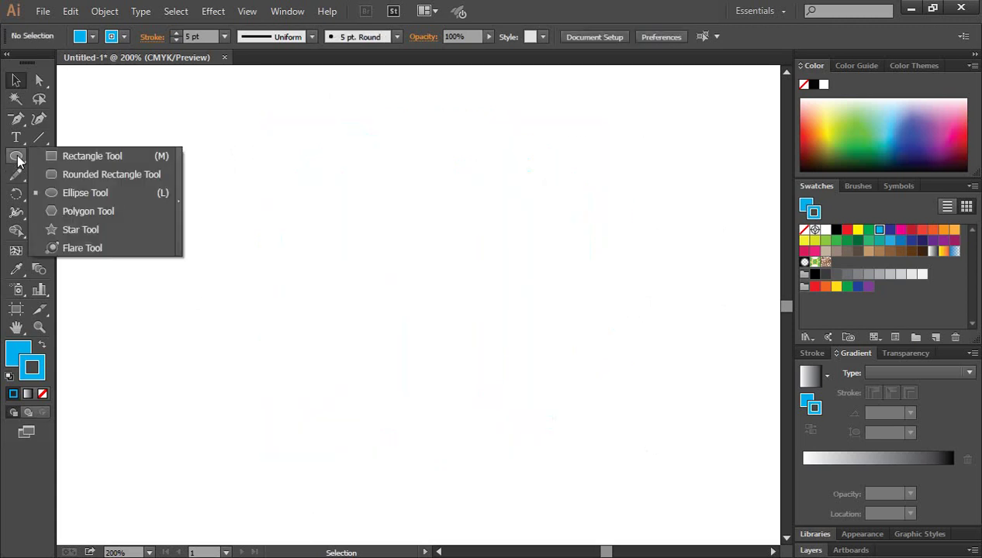
pyautogui.click(77, 158)
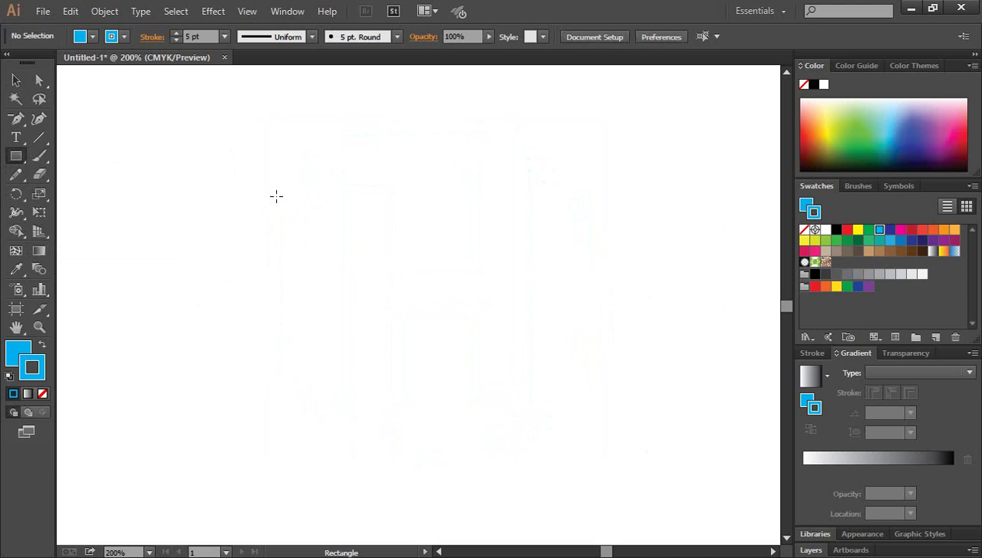
pyautogui.moveTo(276, 196); pyautogui.dragTo(324, 416)
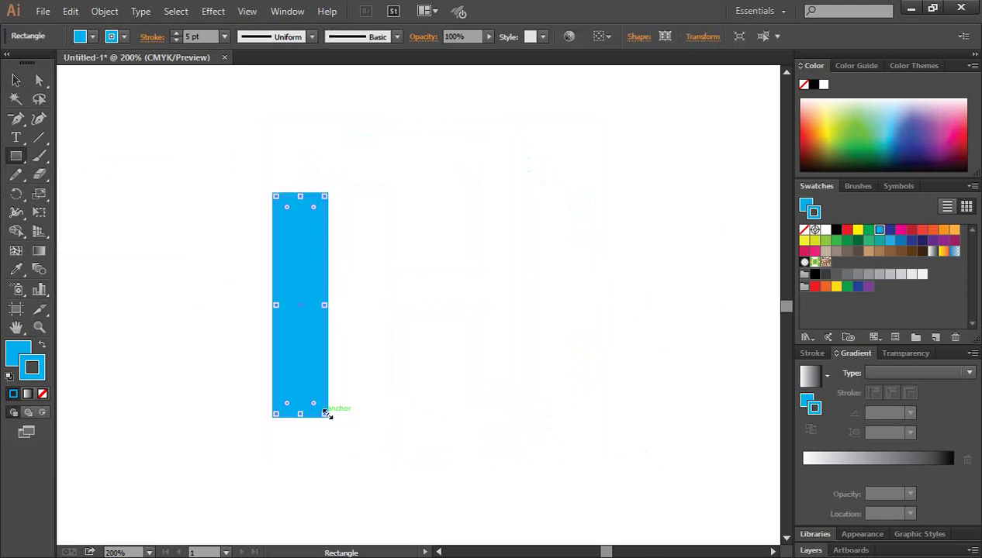
pyautogui.click(18, 352)
pyautogui.click(42, 395)
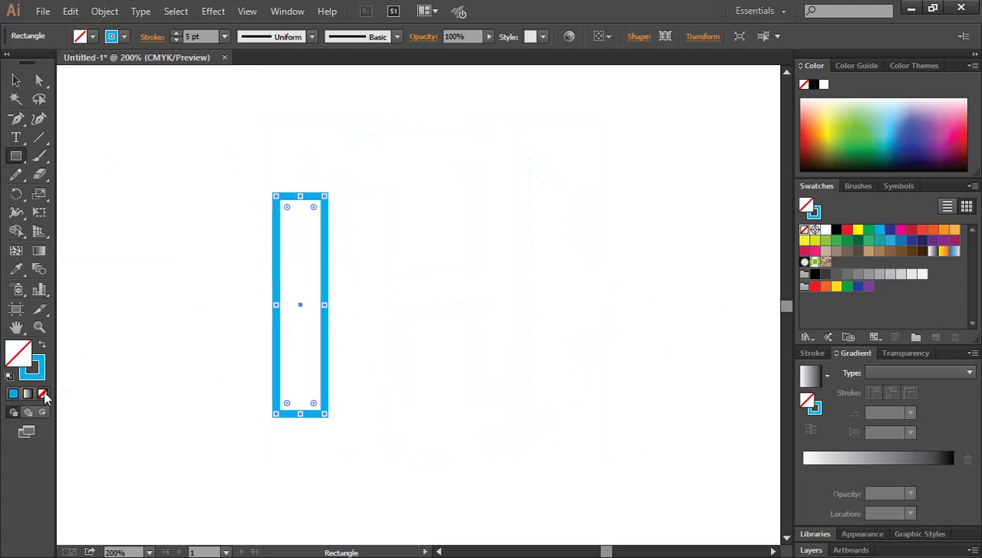
# Set the rectangle's stroke weight to 7 pt and move it up slightly
pyautogui.click(16, 80)
pyautogui.click(414, 240)
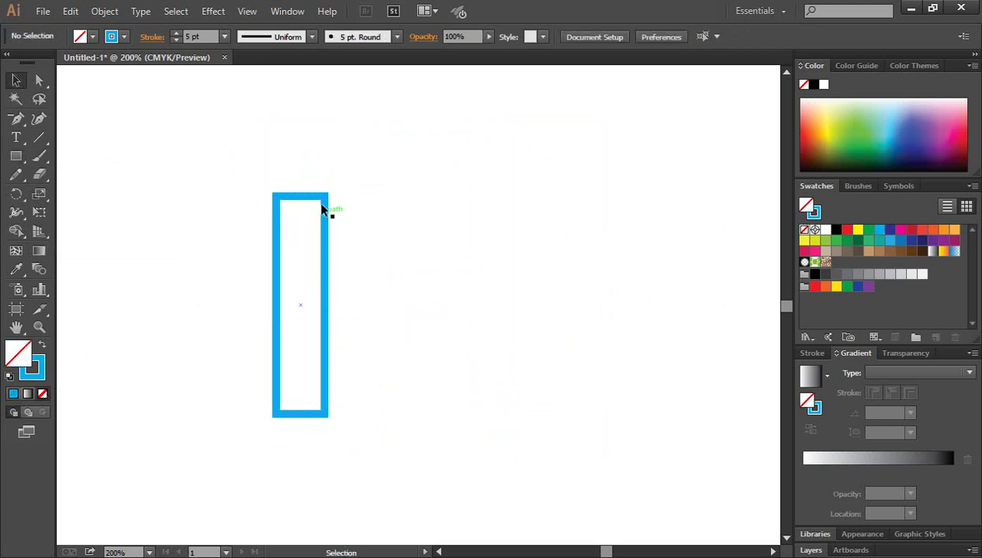
pyautogui.click(310, 199)
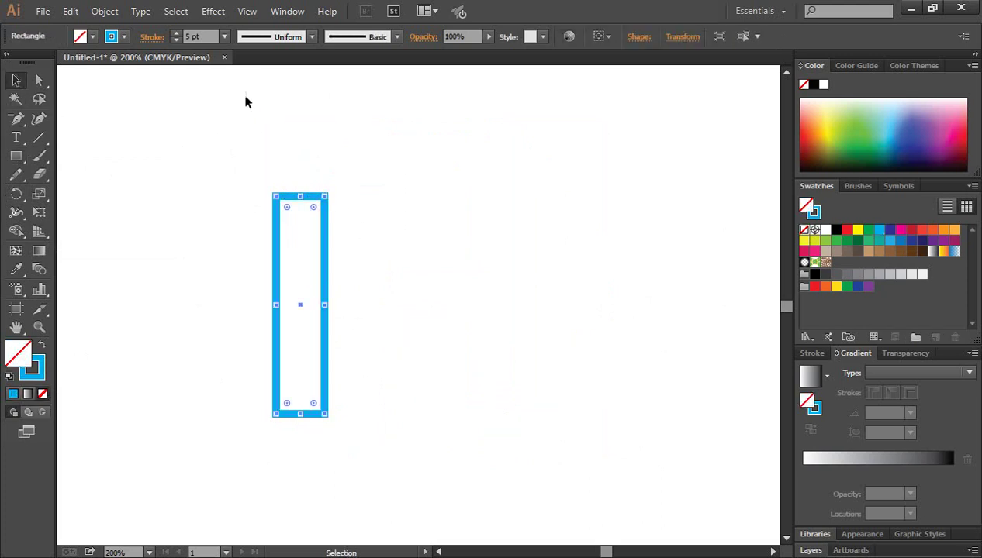
pyautogui.click(177, 34)
pyautogui.click(177, 34)
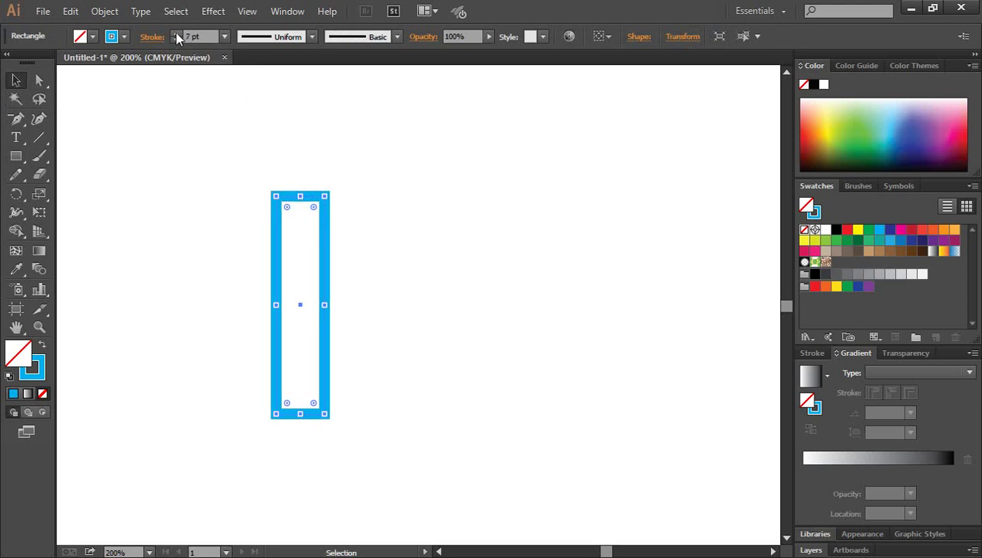
pyautogui.click(176, 34)
pyautogui.click(175, 40)
pyautogui.click(437, 264)
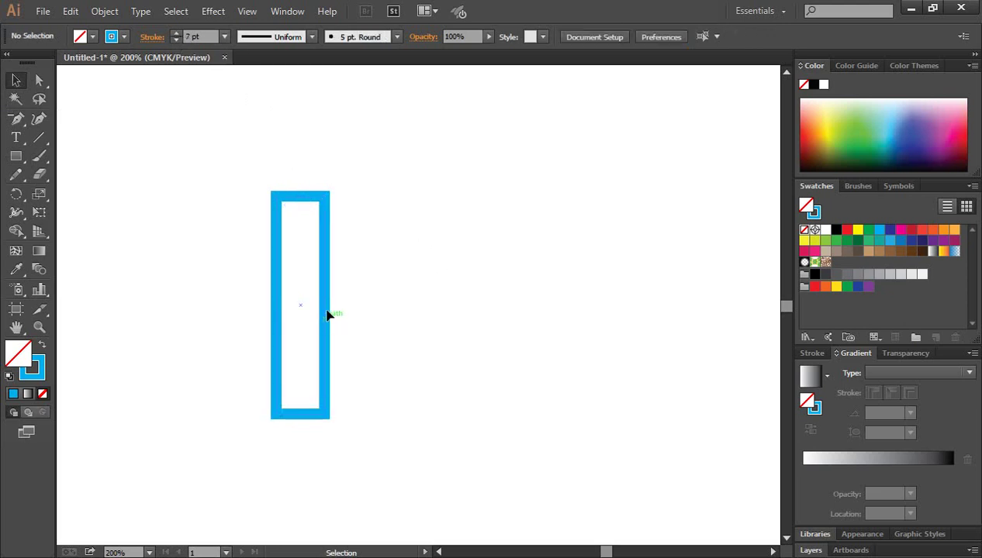
pyautogui.moveTo(328, 323)
pyautogui.mouseDown()
pyautogui.moveTo(327, 285)
pyautogui.moveTo(444, 301)
pyautogui.mouseUp()
# Alt-drag a duplicate of the upright rectangle to the right as the second stem
pyautogui.click(510, 332)
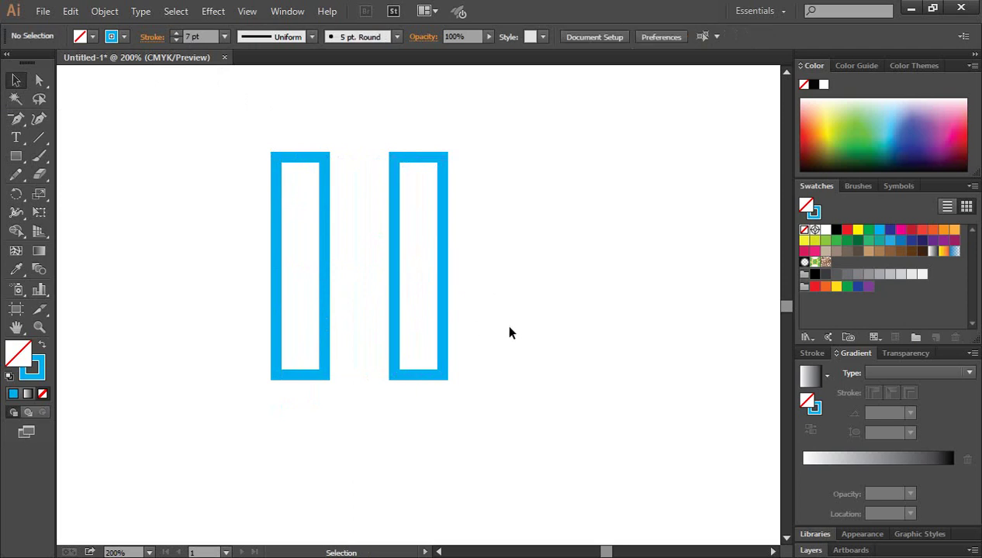
pyautogui.click(447, 278)
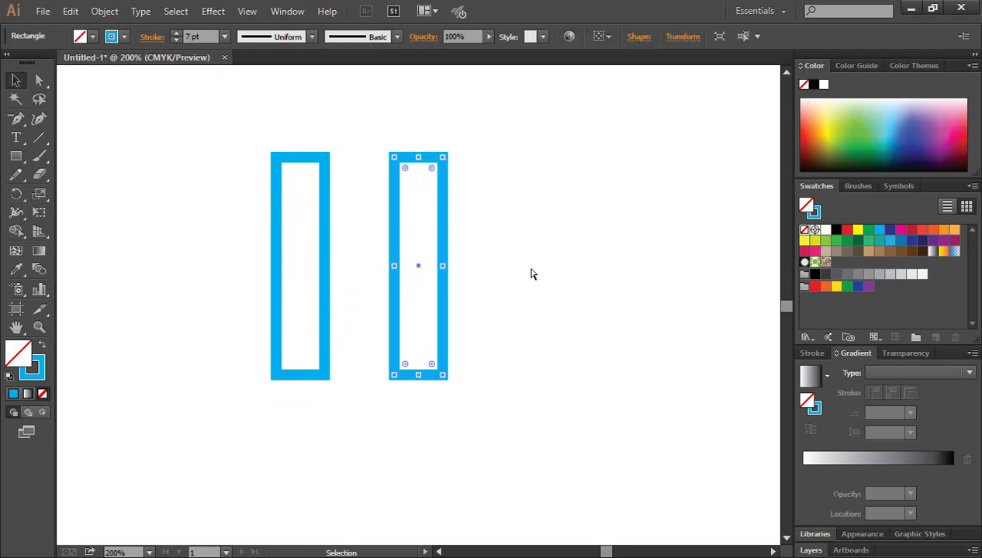
pyautogui.press('a')
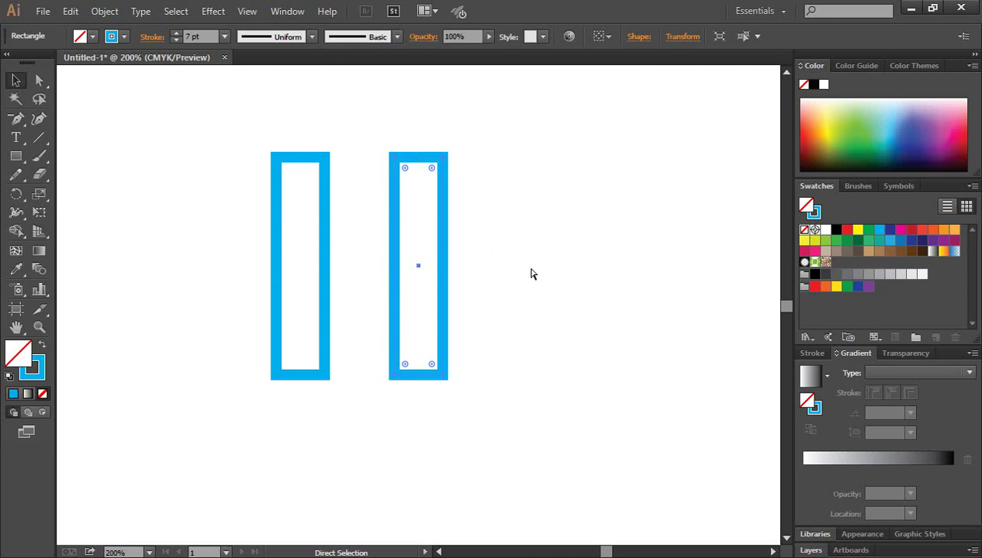
pyautogui.press('v')
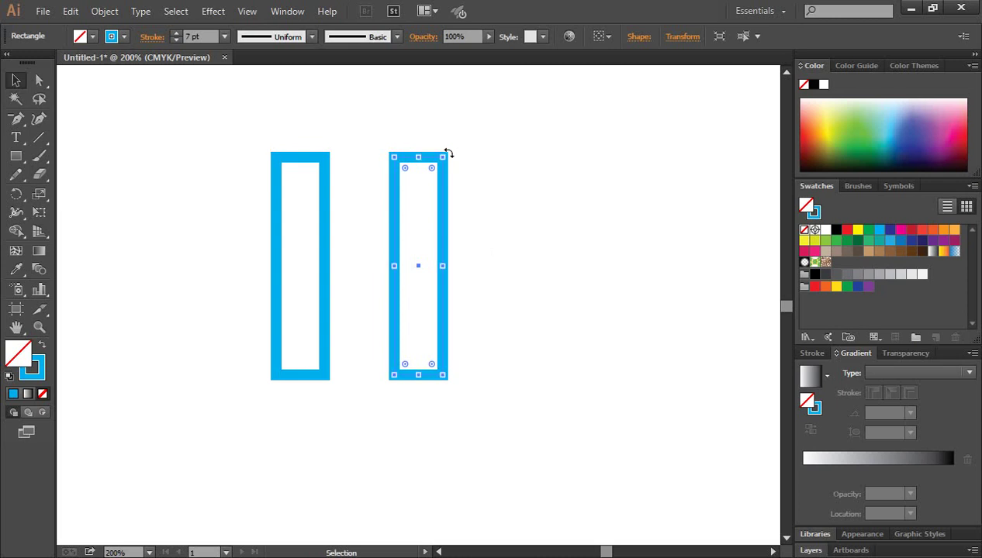
# Rotate a copy -90° into a horizontal crossbar across both uprights and shift it left
pyautogui.moveTo(448, 153); pyautogui.dragTo(524, 265)
pyautogui.click(574, 307)
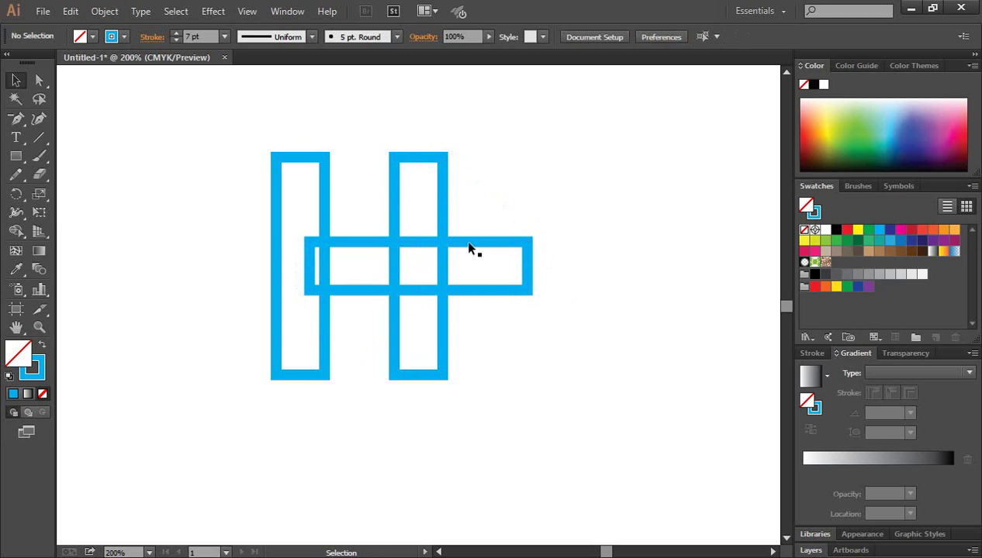
pyautogui.click(468, 244)
pyautogui.moveTo(468, 245); pyautogui.dragTo(411, 249)
pyautogui.click(516, 312)
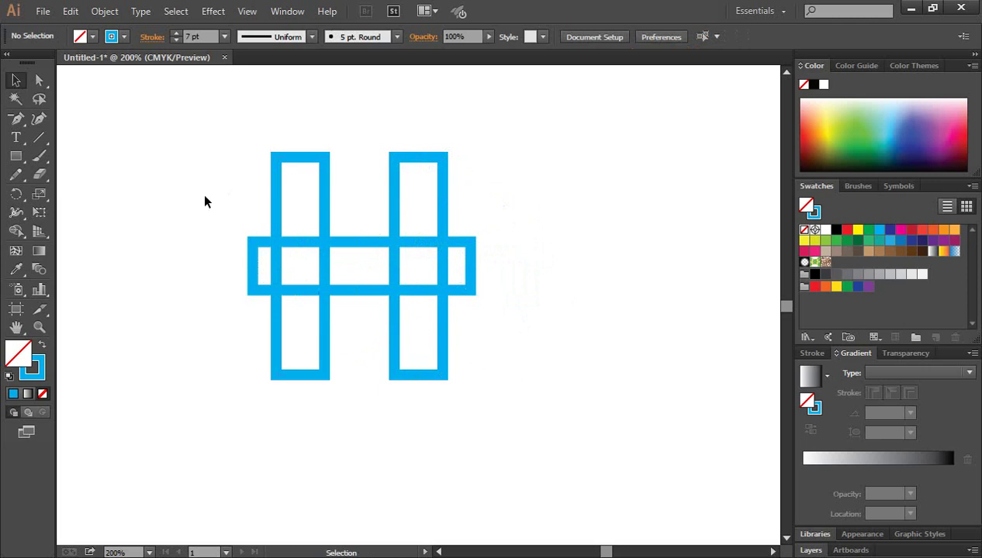
# Move all the rectangles right and down, then select the two uprights
pyautogui.moveTo(206, 202); pyautogui.dragTo(600, 451)
pyautogui.moveTo(395, 228); pyautogui.dragTo(562, 247)
pyautogui.click(380, 180)
pyautogui.moveTo(297, 154); pyautogui.dragTo(525, 208)
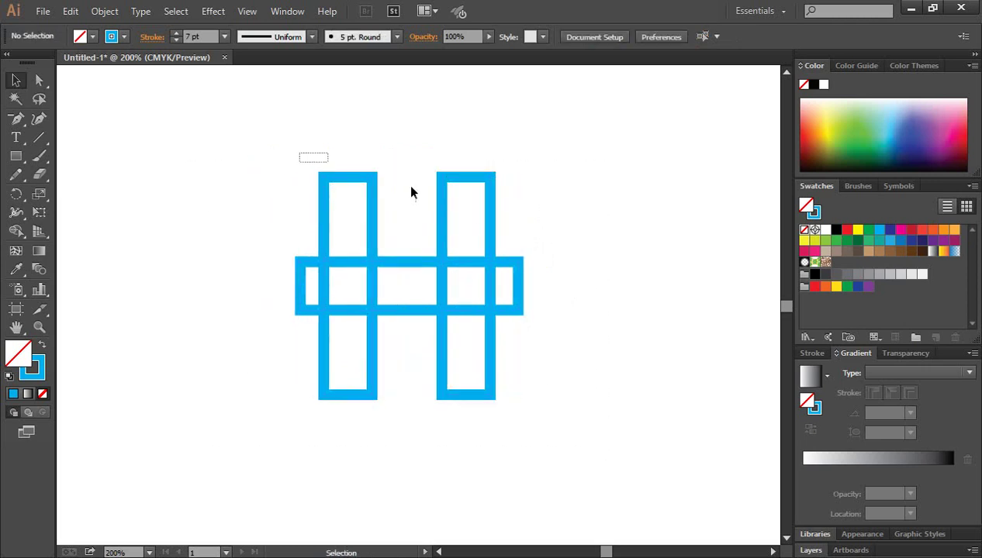
# Group the two vertical rectangles
pyautogui.rightClick(458, 182)
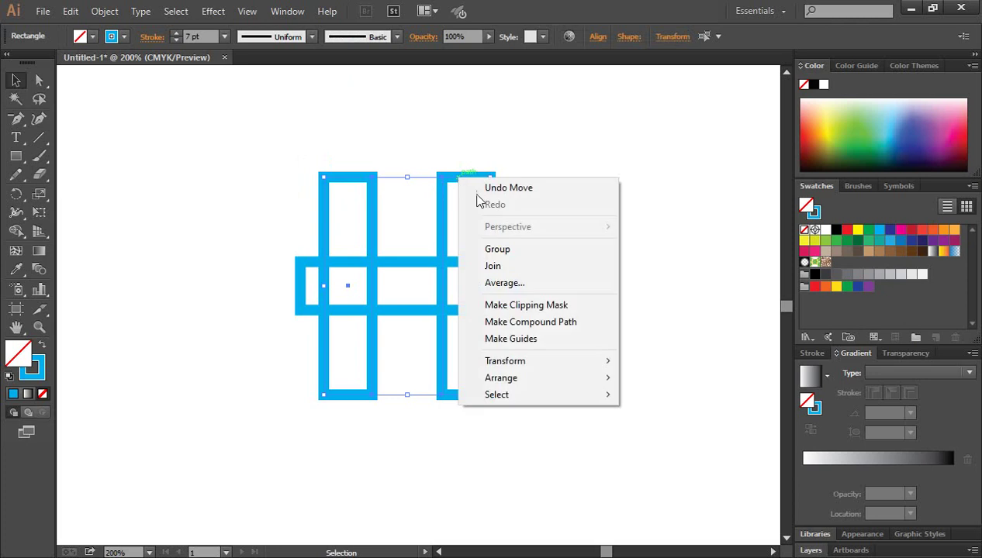
pyautogui.click(505, 256)
pyautogui.click(597, 278)
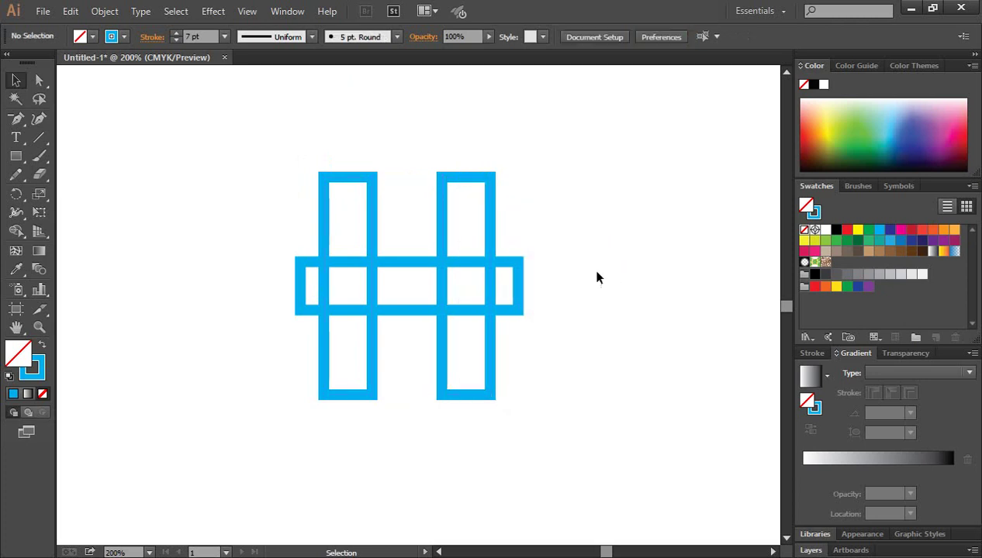
# Centre the crossbar on the grouped uprights with Horizontal and Vertical Align Center
pyautogui.moveTo(229, 181); pyautogui.dragTo(510, 391)
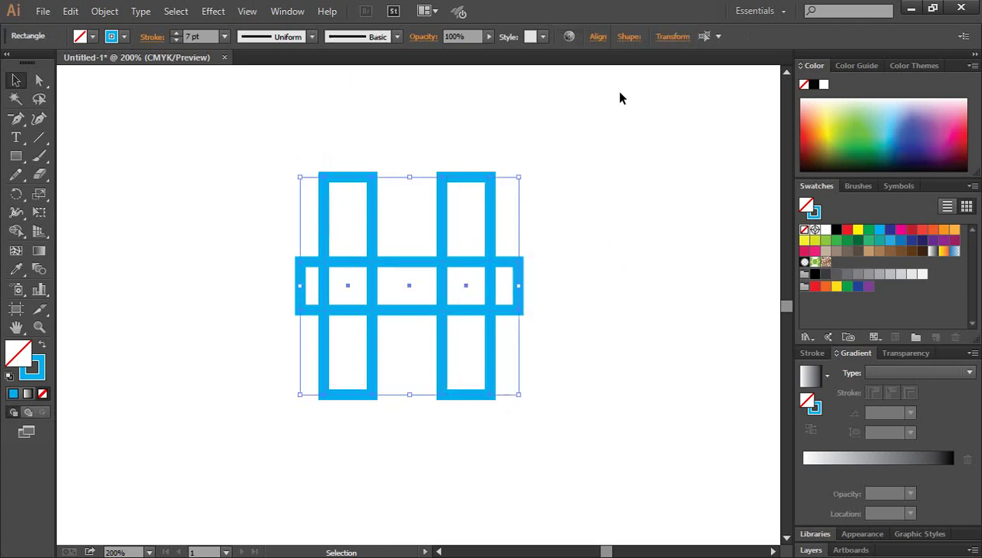
pyautogui.click(595, 37)
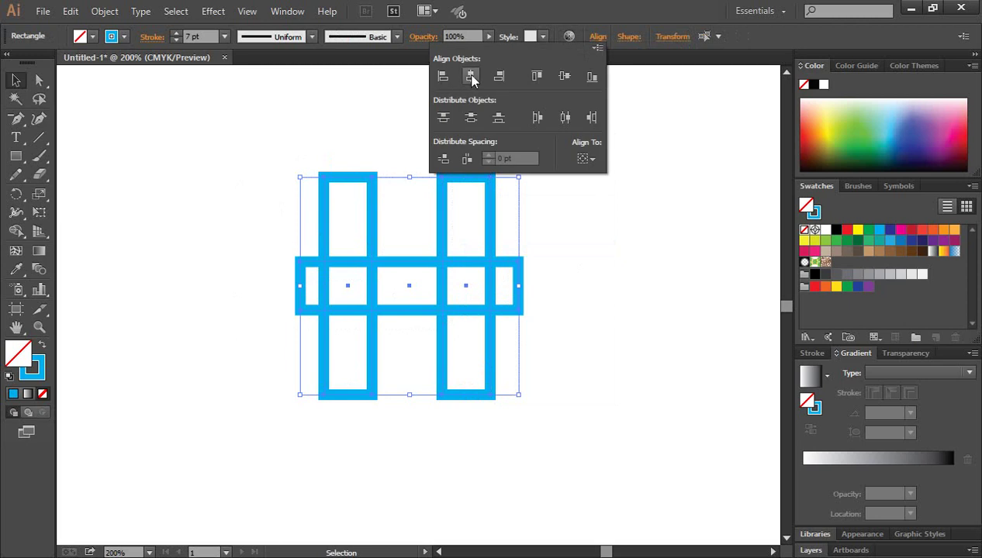
pyautogui.click(470, 79)
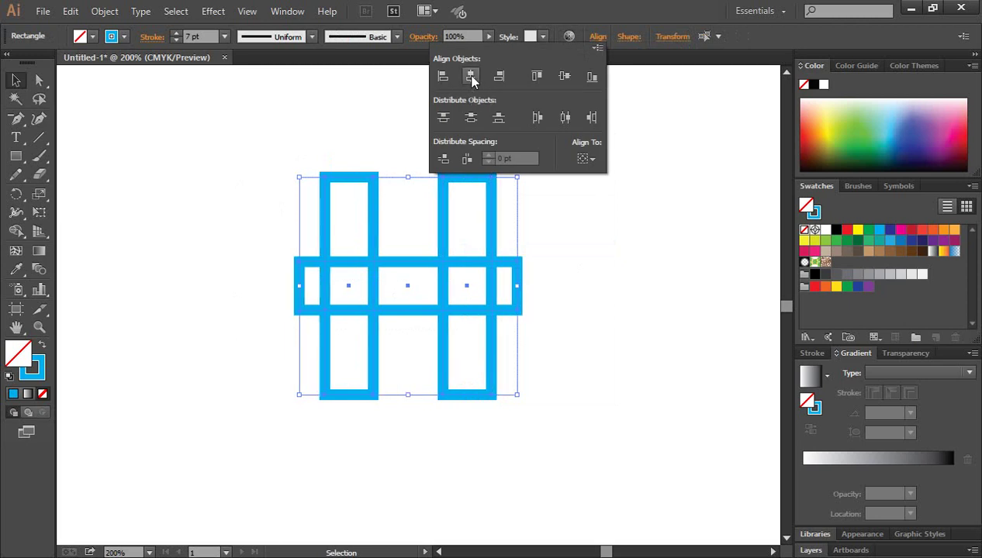
pyautogui.click(565, 77)
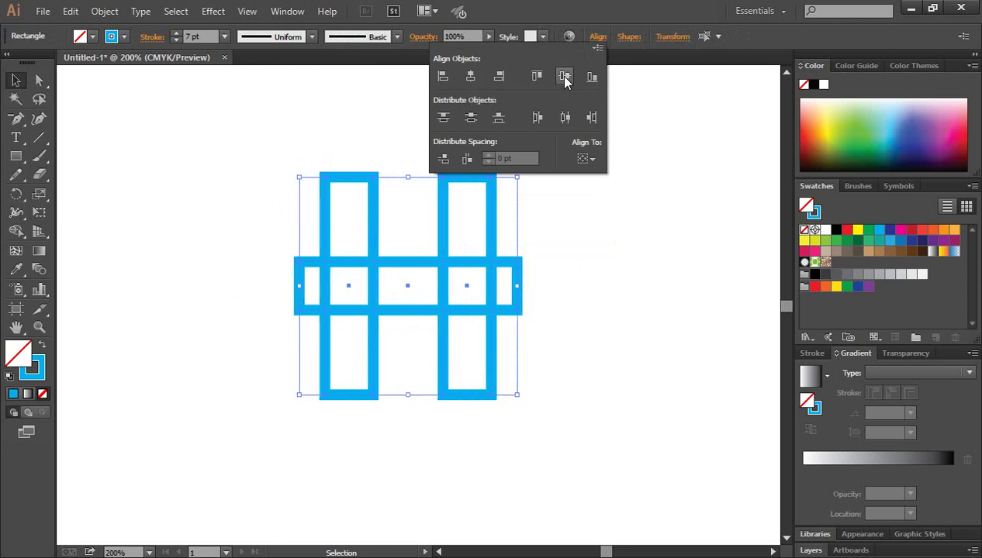
pyautogui.click(611, 253)
pyautogui.click(611, 253)
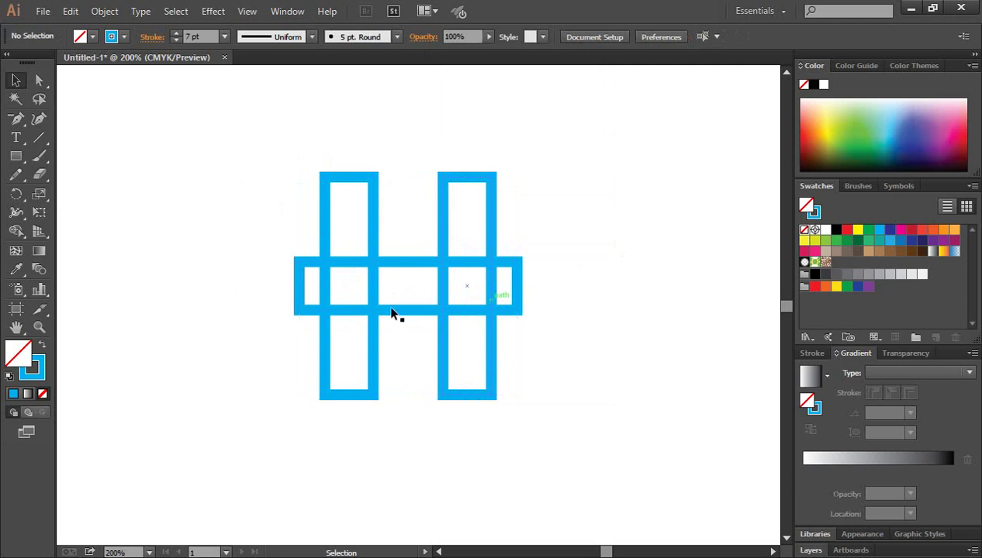
pyautogui.click(404, 267)
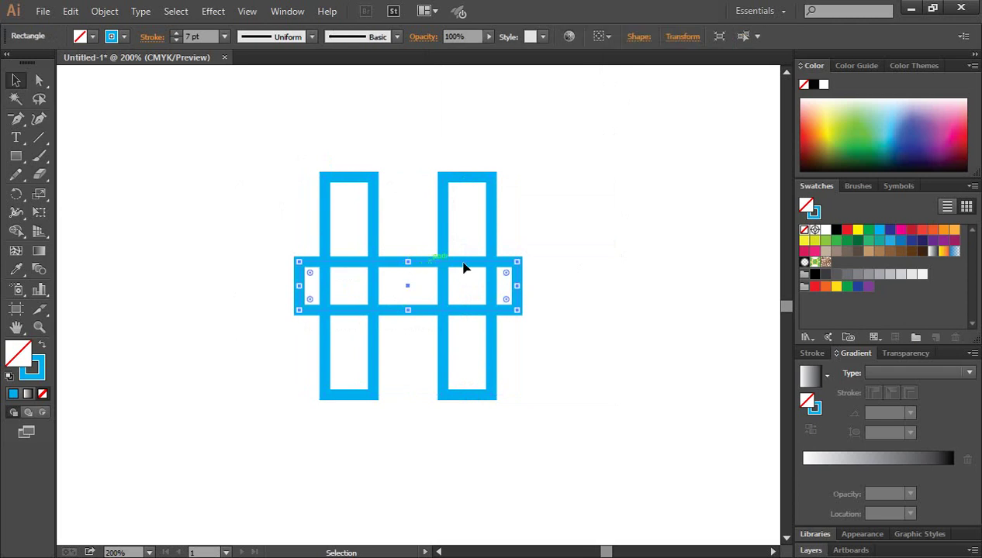
pyautogui.click(555, 314)
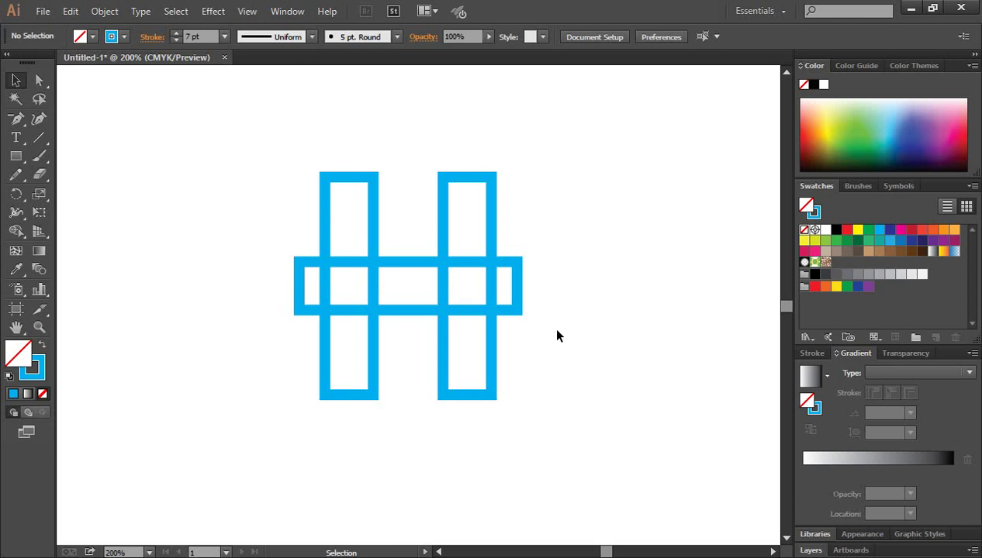
# Draw a 7 pt blue circle, about 226 pt wide, centred around the H
pyautogui.click(17, 160)
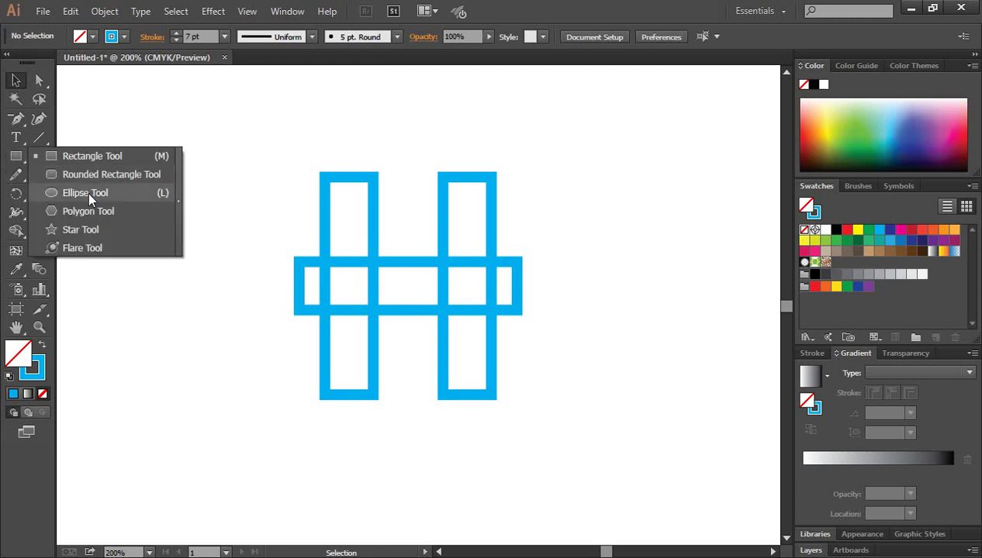
pyautogui.click(88, 192)
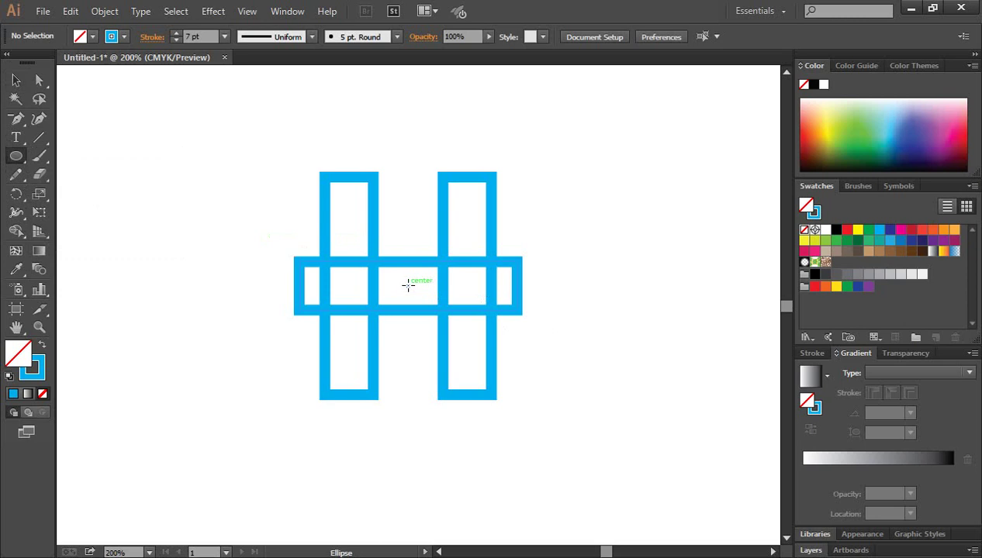
pyautogui.moveTo(408, 286); pyautogui.dragTo(480, 459)
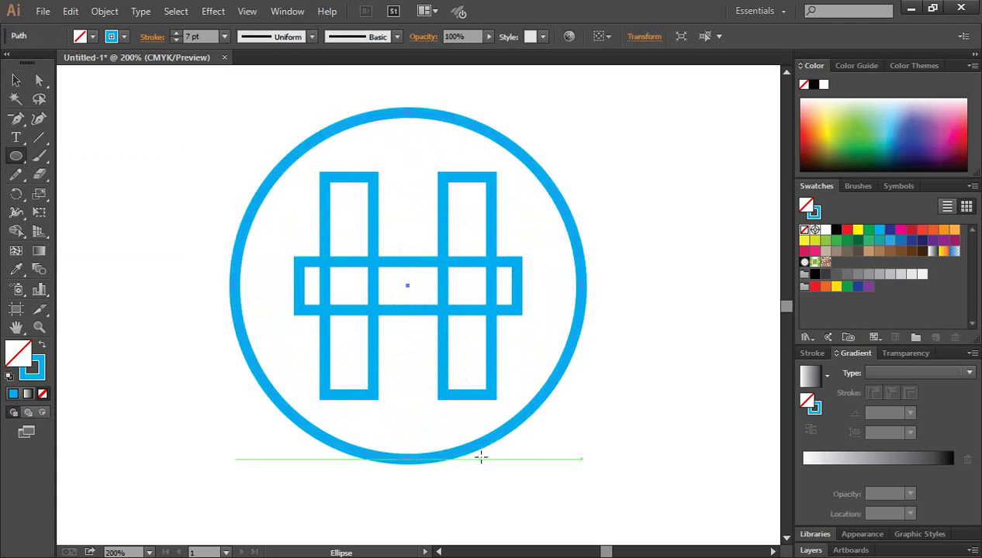
pyautogui.click(16, 80)
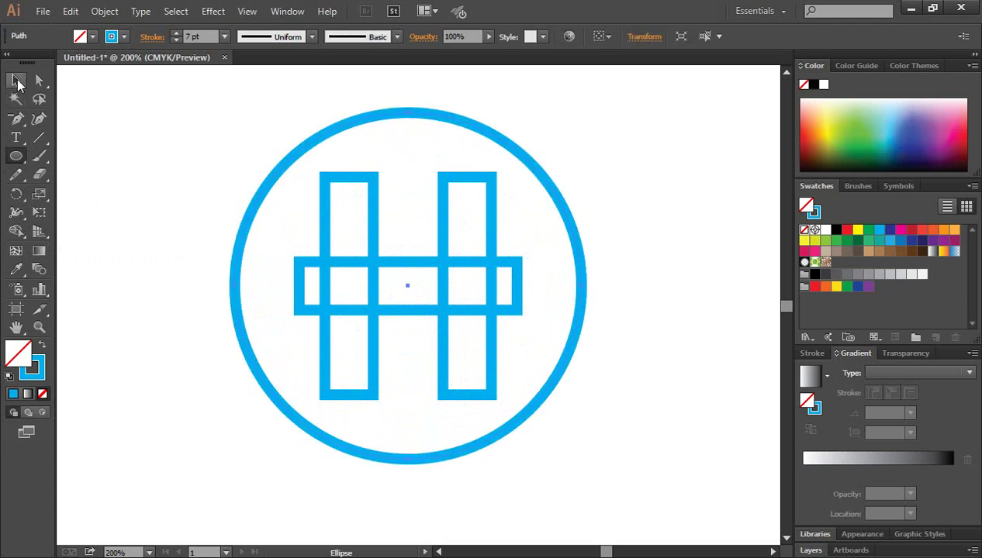
pyautogui.moveTo(581, 113); pyautogui.dragTo(577, 117)
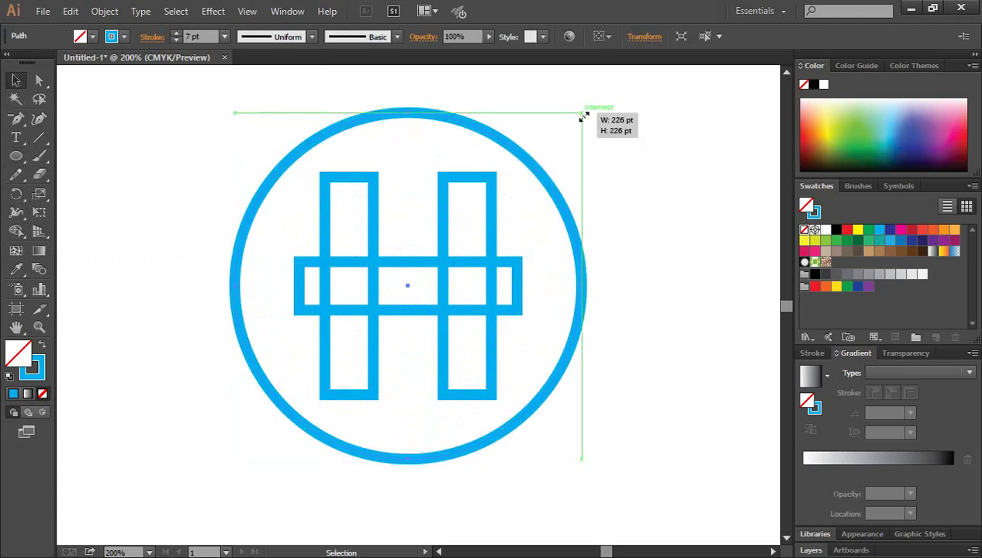
pyautogui.click(657, 249)
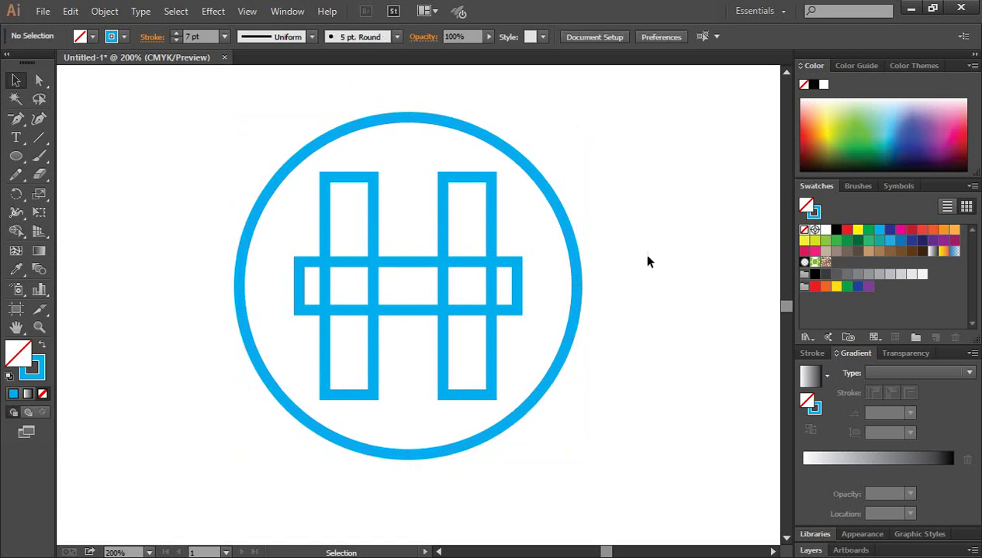
pyautogui.moveTo(209, 130); pyautogui.dragTo(618, 463)
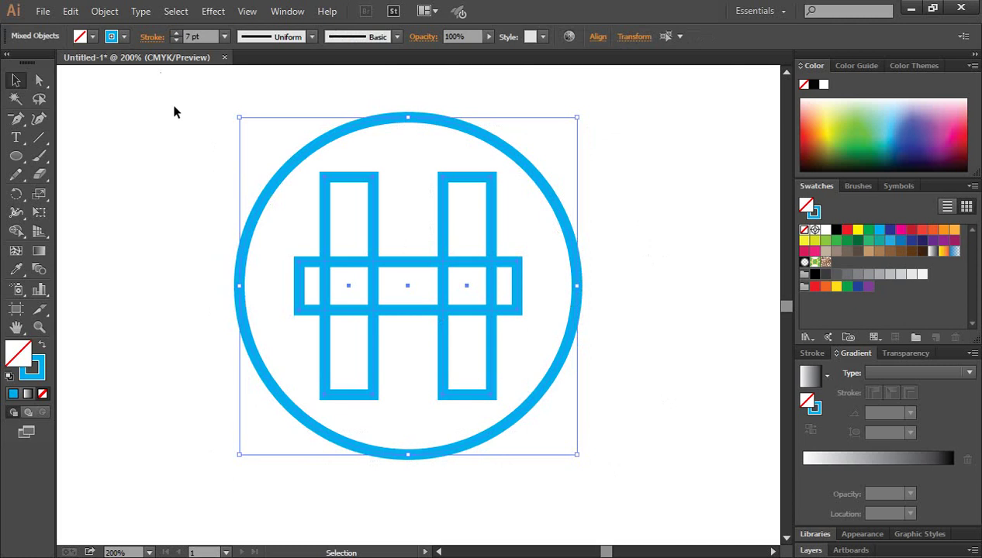
# Raise the circle and H strokes to 8 pt and expand them with Object > Expand
pyautogui.click(176, 33)
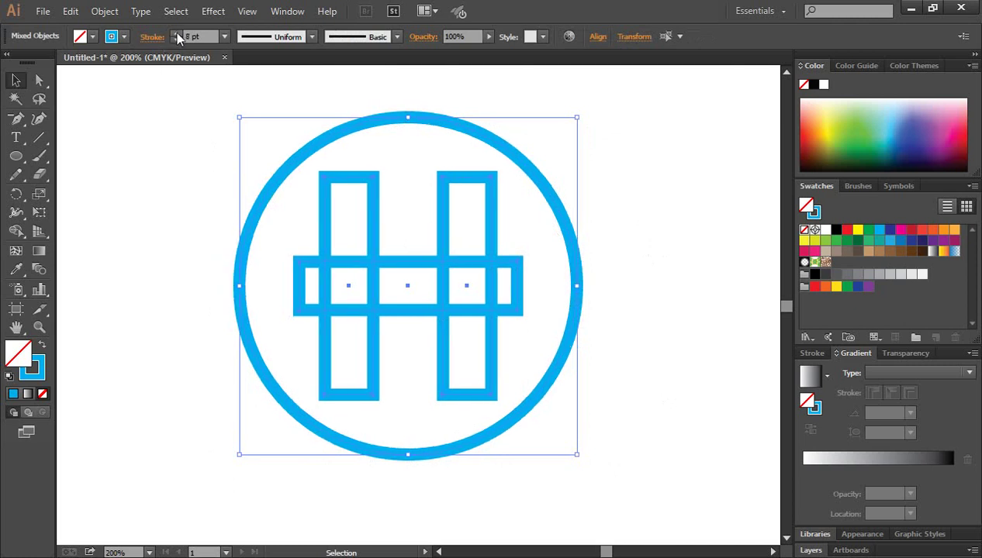
pyautogui.click(644, 296)
pyautogui.moveTo(223, 118); pyautogui.dragTo(621, 430)
pyautogui.click(105, 13)
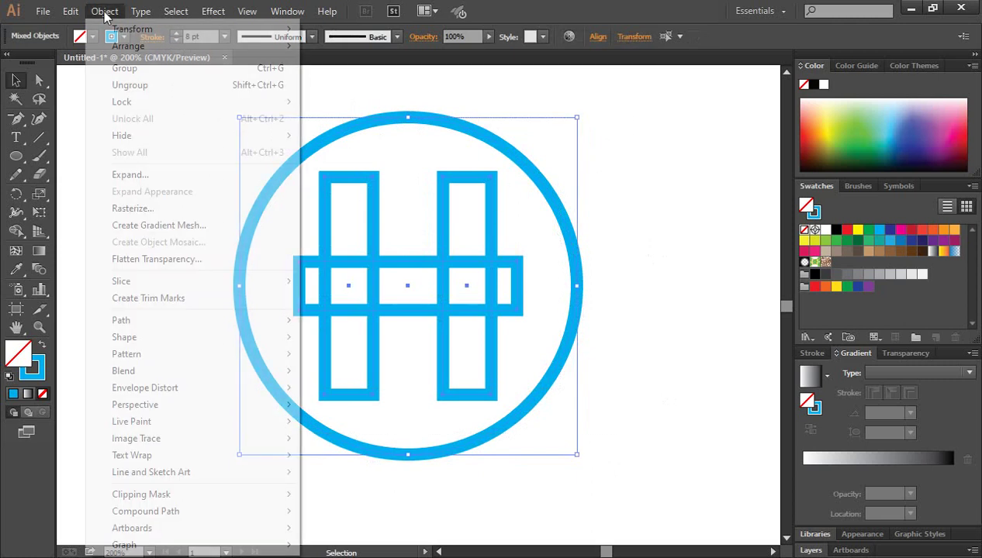
pyautogui.click(151, 175)
pyautogui.click(564, 363)
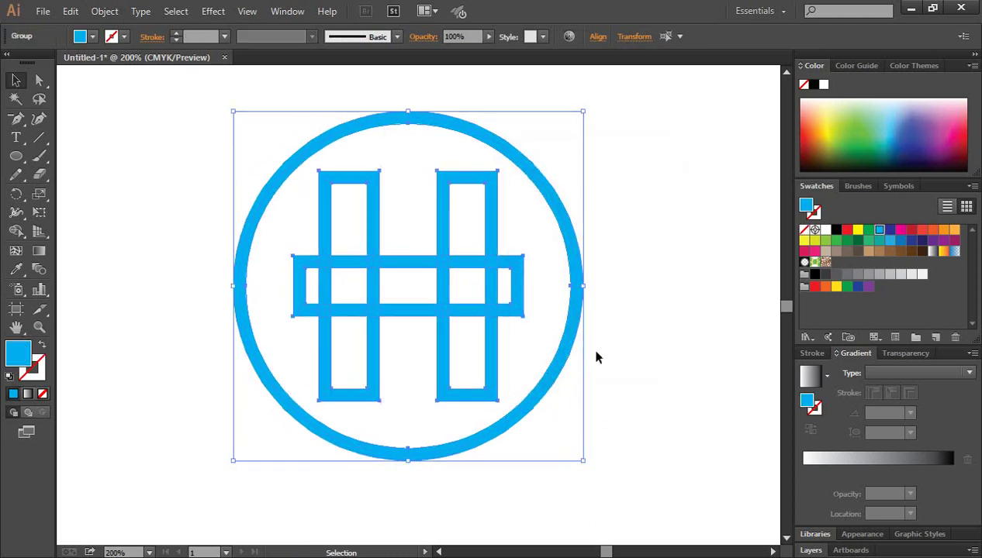
pyautogui.click(677, 309)
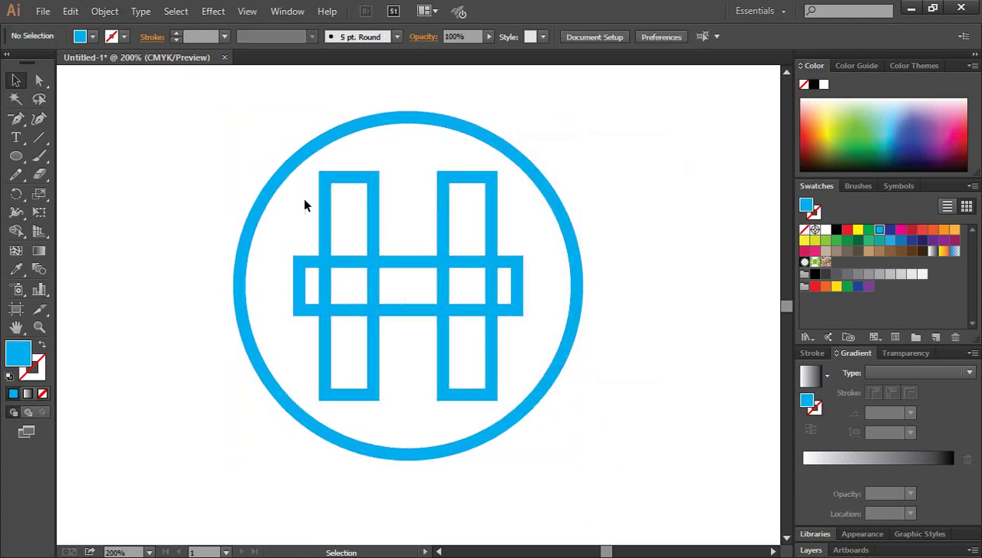
# Ungroup the expanded artwork, select all the H pieces, and zoom to 300%
pyautogui.click(324, 191)
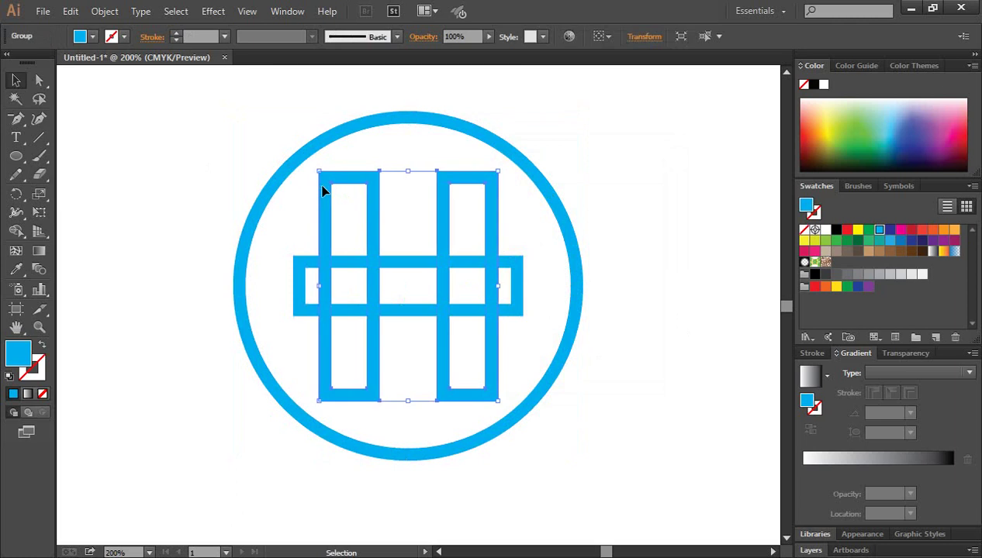
pyautogui.rightClick(324, 191)
pyautogui.click(377, 277)
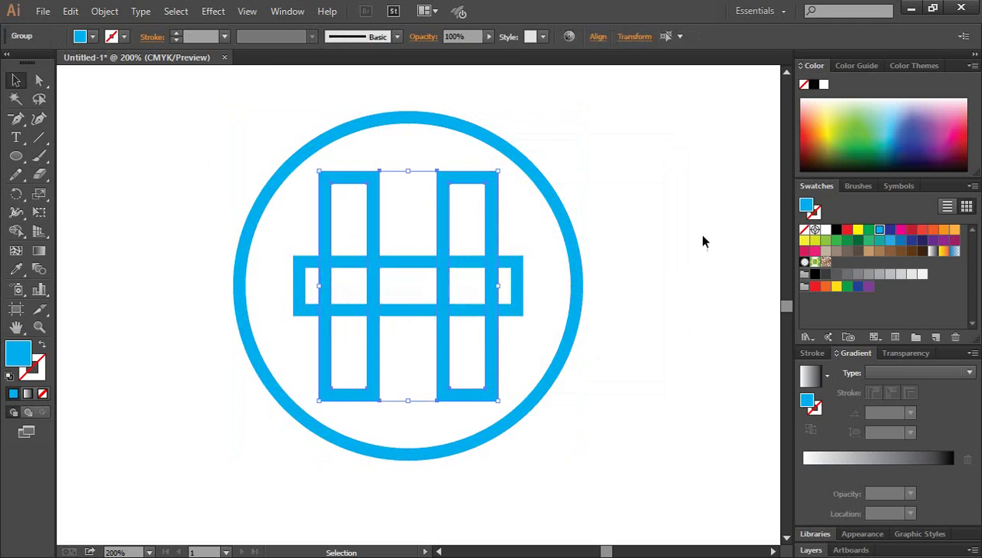
pyautogui.click(702, 241)
pyautogui.click(469, 179)
pyautogui.click(635, 209)
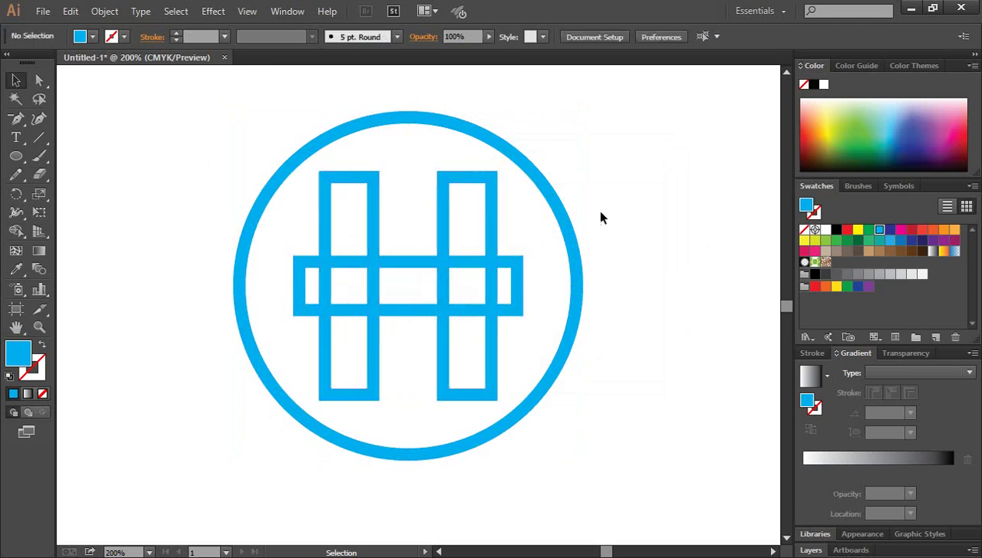
pyautogui.moveTo(297, 190)
pyautogui.mouseDown()
pyautogui.moveTo(504, 373)
pyautogui.moveTo(498, 391)
pyautogui.mouseUp()
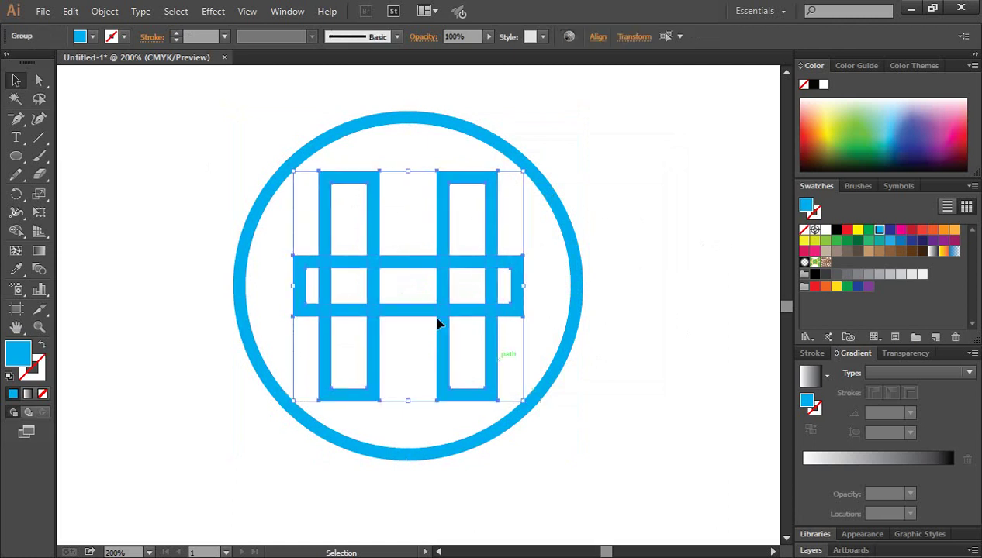
pyautogui.hotkey('ctrl', '+')
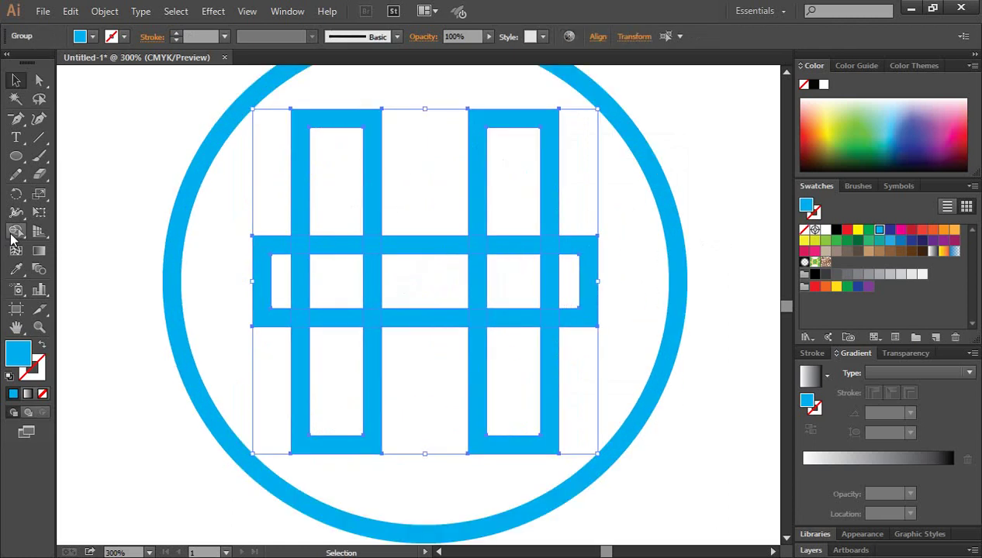
# With Shape Builder, merge the columns and crossbar and delete both crossbar overhangs
pyautogui.click(15, 232)
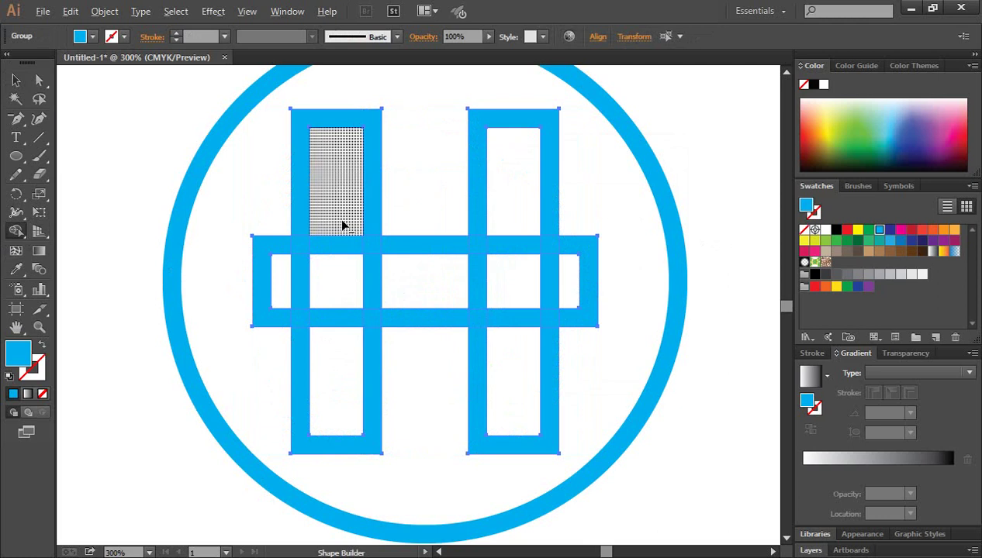
pyautogui.moveTo(341, 210); pyautogui.dragTo(339, 351)
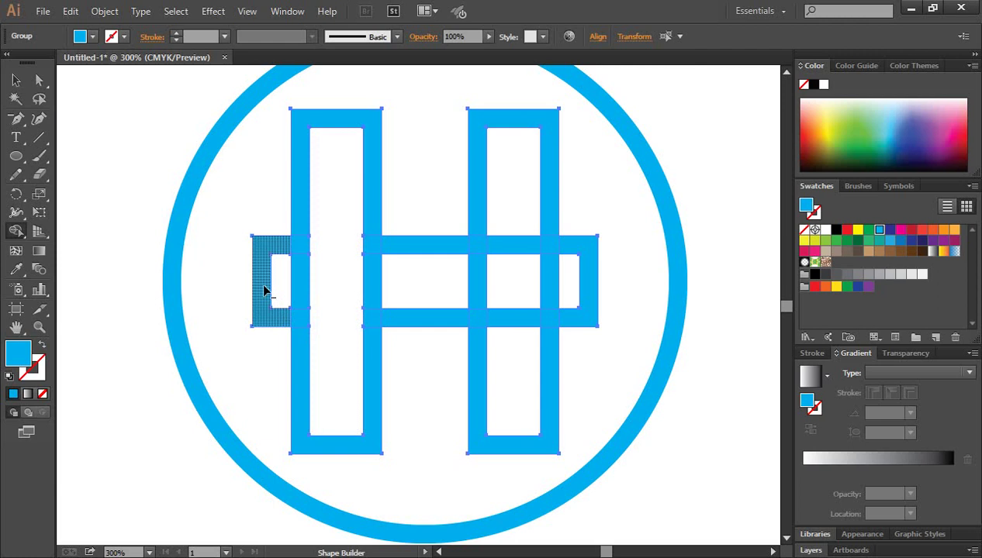
pyautogui.keyDown('alt'); pyautogui.click(263, 287); pyautogui.keyUp('alt')
pyautogui.keyDown('alt'); pyautogui.click(590, 287); pyautogui.keyUp('alt')
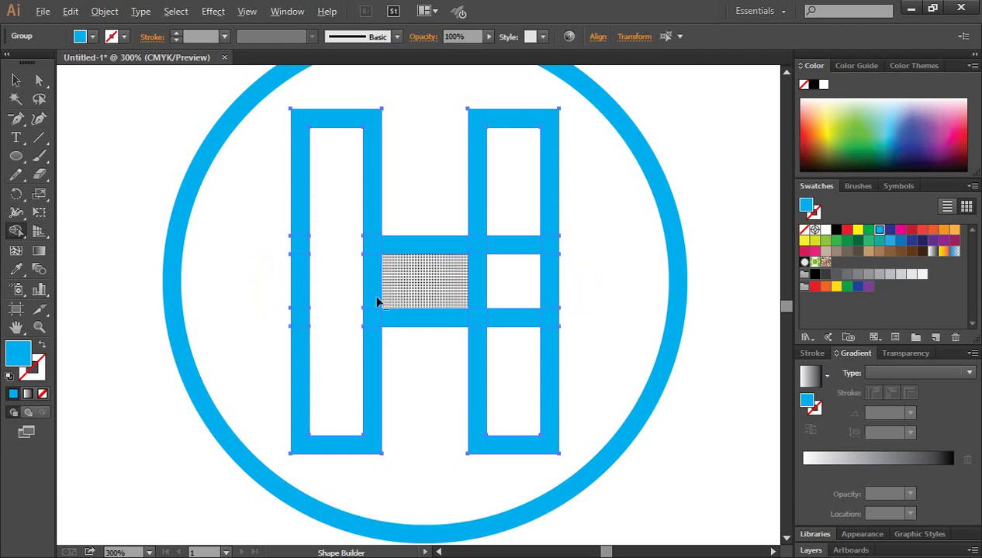
pyautogui.moveTo(345, 278); pyautogui.dragTo(492, 278)
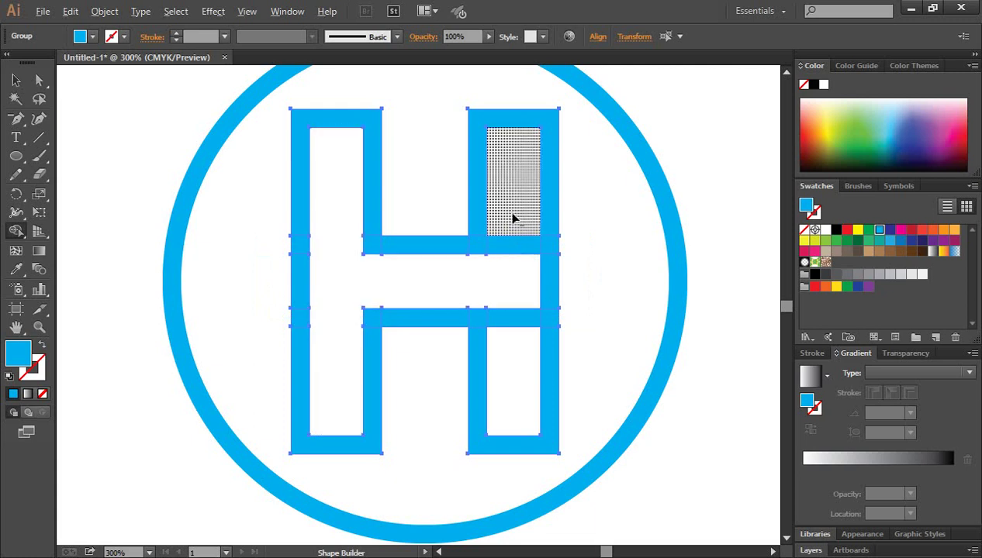
pyautogui.moveTo(511, 210); pyautogui.dragTo(519, 343)
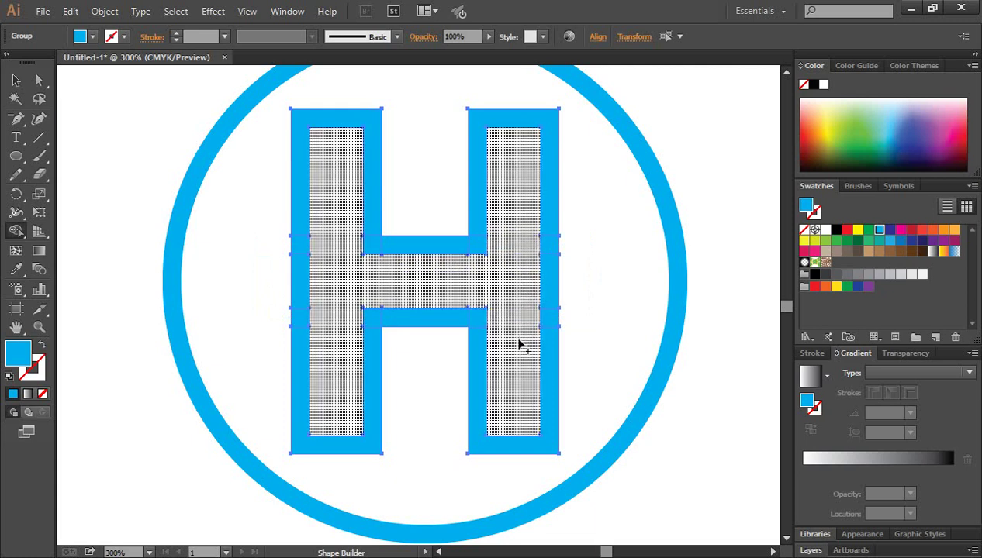
pyautogui.click(16, 80)
# Draw a vertical cutting line through the ring above the H's top-right corner
pyautogui.click(88, 185)
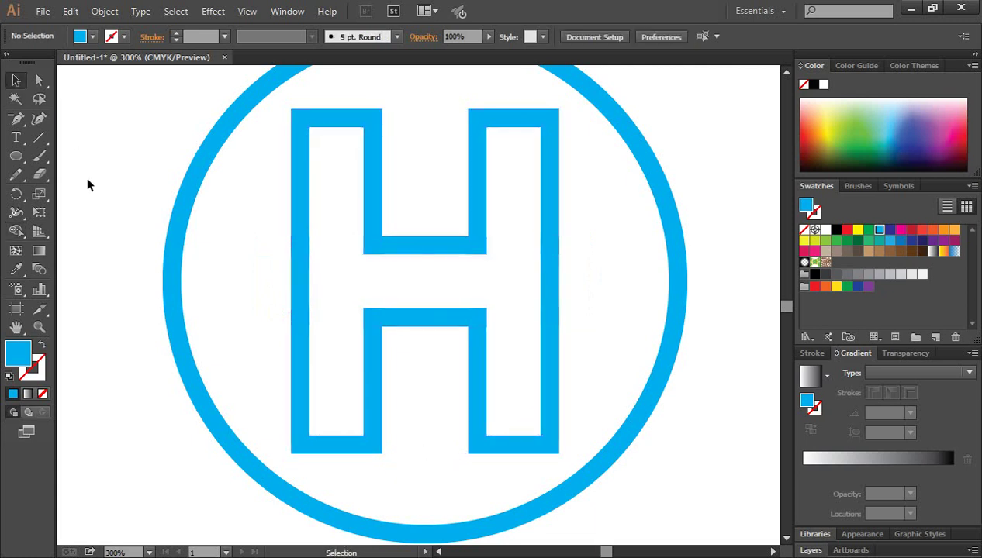
pyautogui.hotkey('ctrl', '-')
pyautogui.hotkey('ctrl', '-')
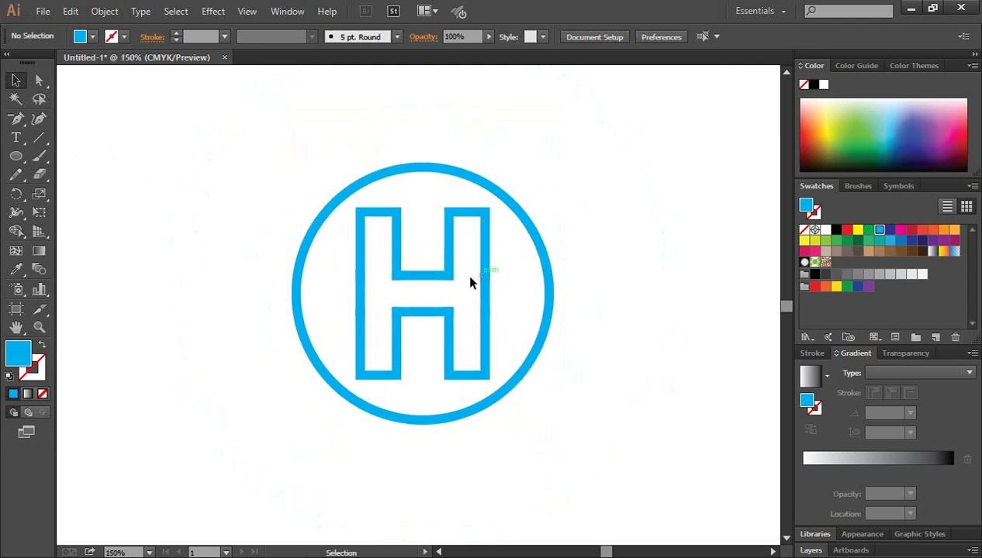
pyautogui.hotkey('ctrl', '+')
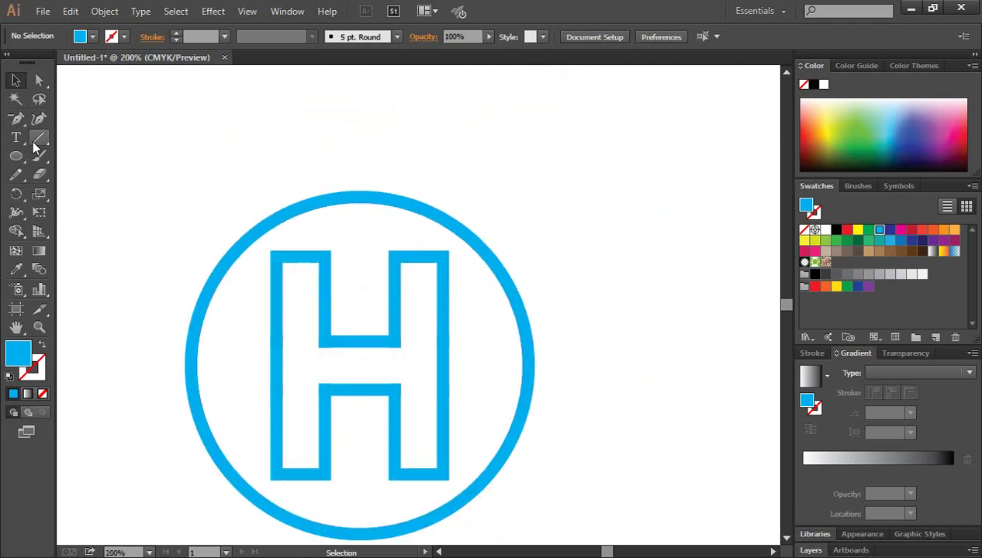
pyautogui.click(38, 139)
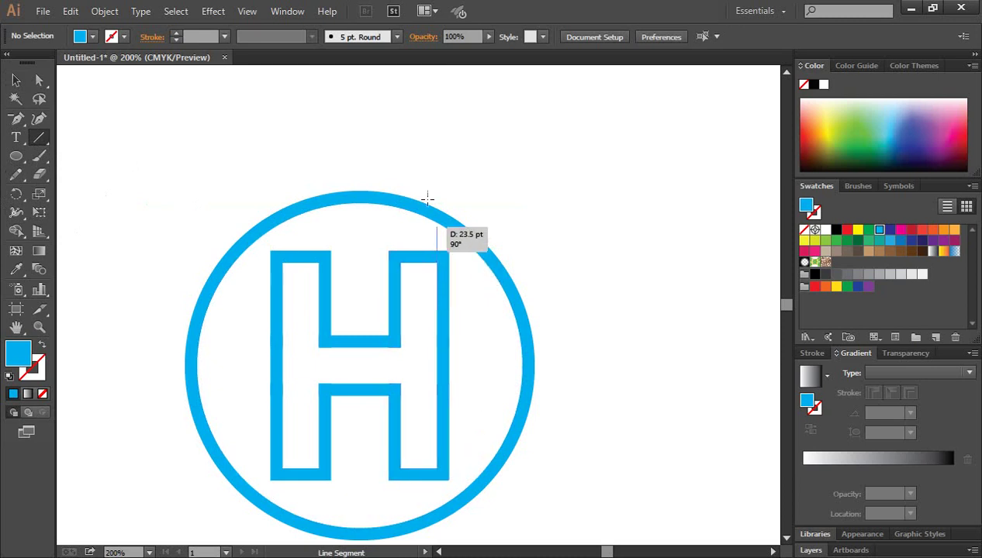
pyautogui.moveTo(436, 264); pyautogui.dragTo(437, 124)
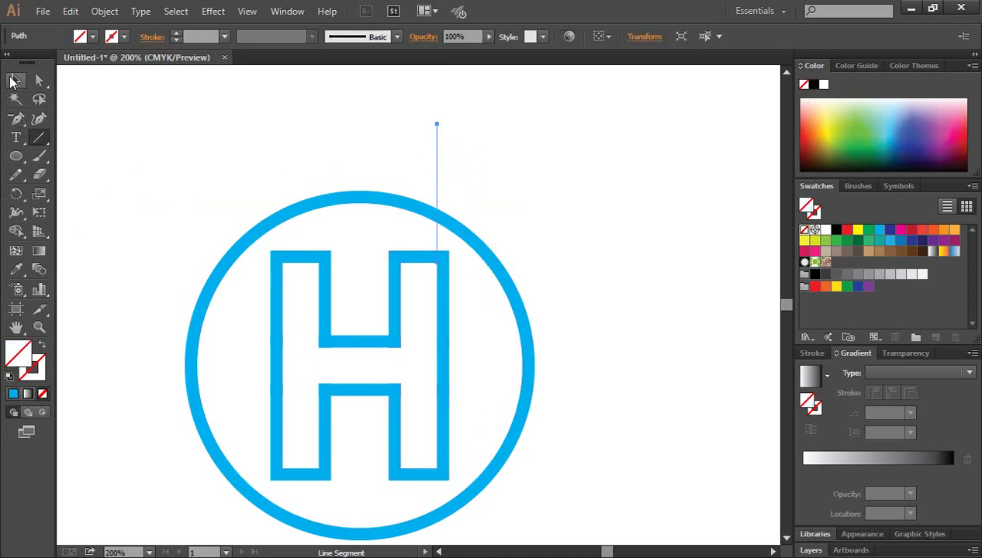
pyautogui.click(16, 79)
pyautogui.press('Down')
pyautogui.press('Down')
pyautogui.press('Down')
pyautogui.press('Down')
pyautogui.press('Down')
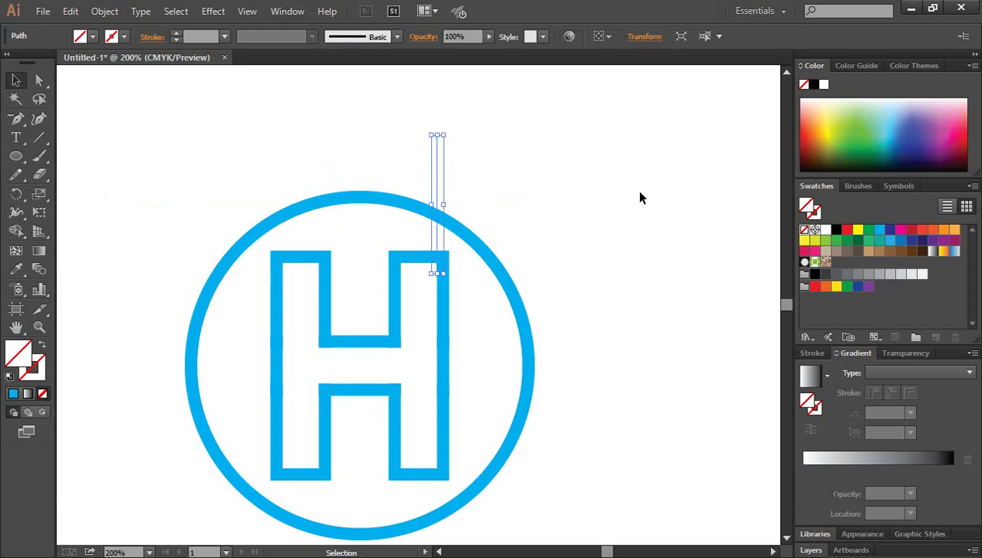
pyautogui.press('Down')
pyautogui.press('Down')
pyautogui.press('Down')
pyautogui.click(100, 162)
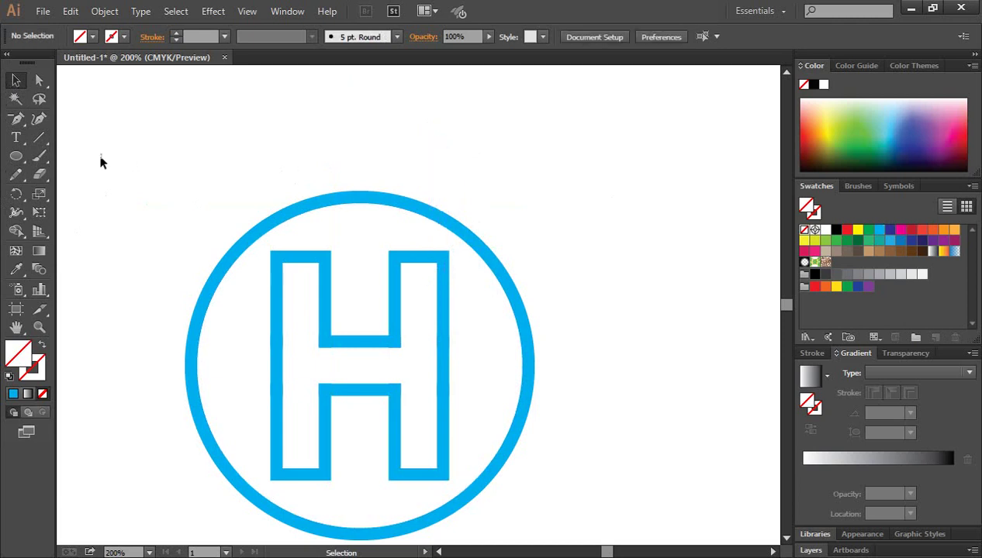
# Add a second vertical line through the top of the ring, aligned with the H's right stroke
pyautogui.click(39, 137)
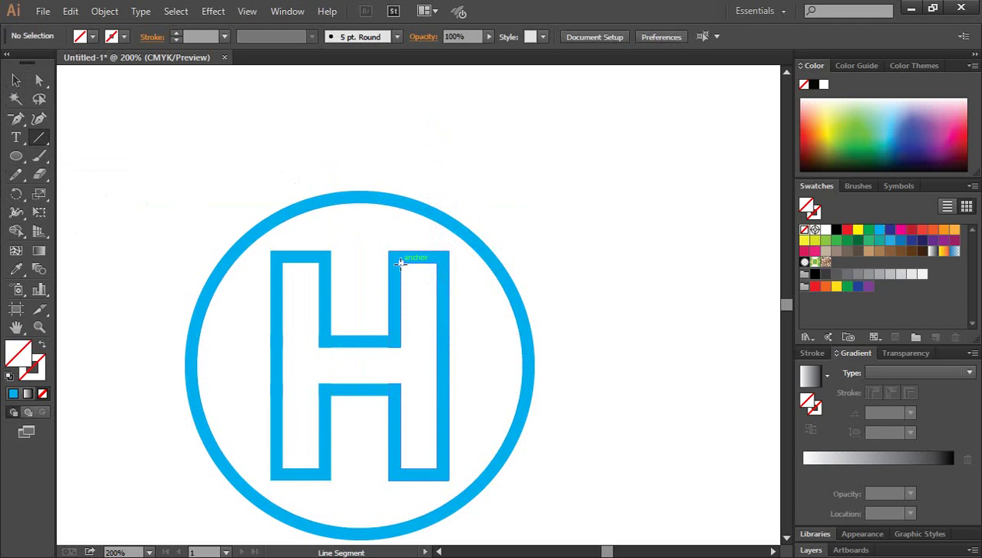
pyautogui.moveTo(400, 264); pyautogui.dragTo(400, 133)
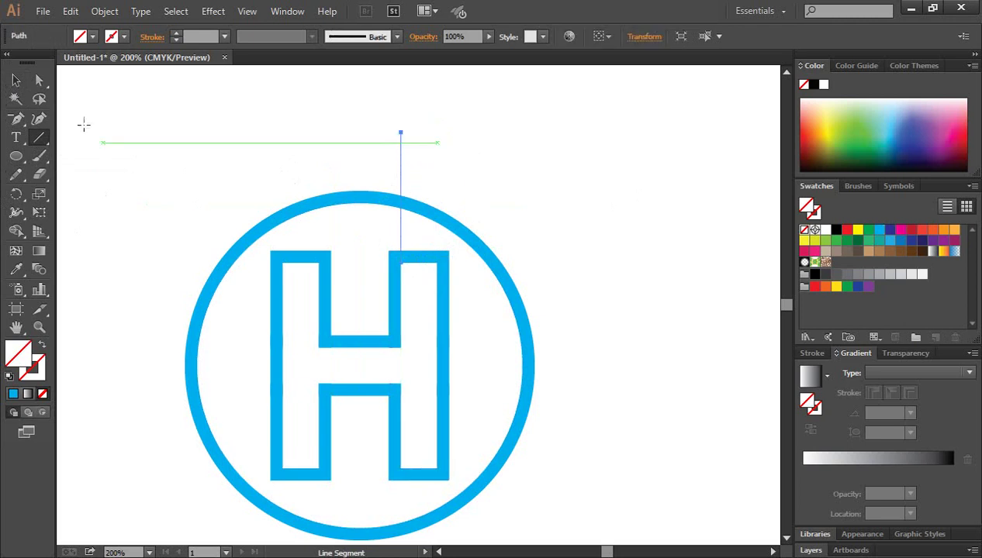
pyautogui.click(16, 80)
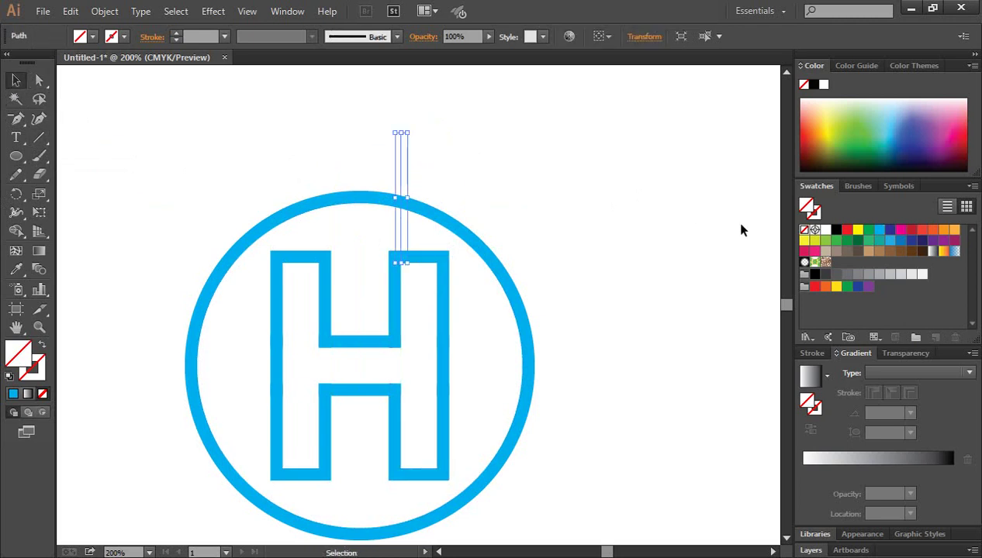
pyautogui.press('Down')
pyautogui.press('Down')
pyautogui.press('Down')
pyautogui.press('Down')
pyautogui.press('Down')
pyautogui.press('Down')
pyautogui.press('Down')
pyautogui.press('Down')
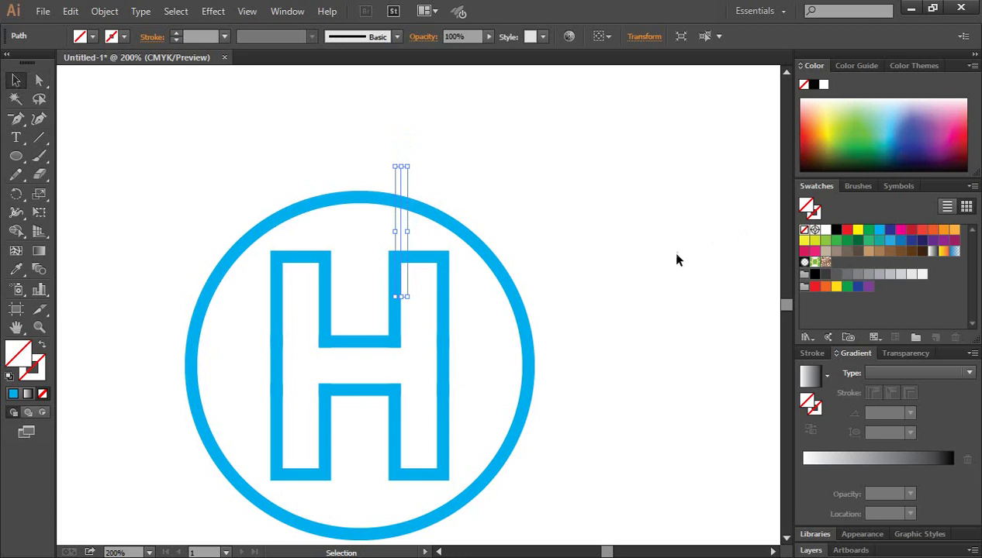
pyautogui.click(675, 255)
# Draw two vertical lines 23.5 pt apart through the ring below the H's left stem
pyautogui.scroll(-2, 394, 436)
pyautogui.click(310, 420)
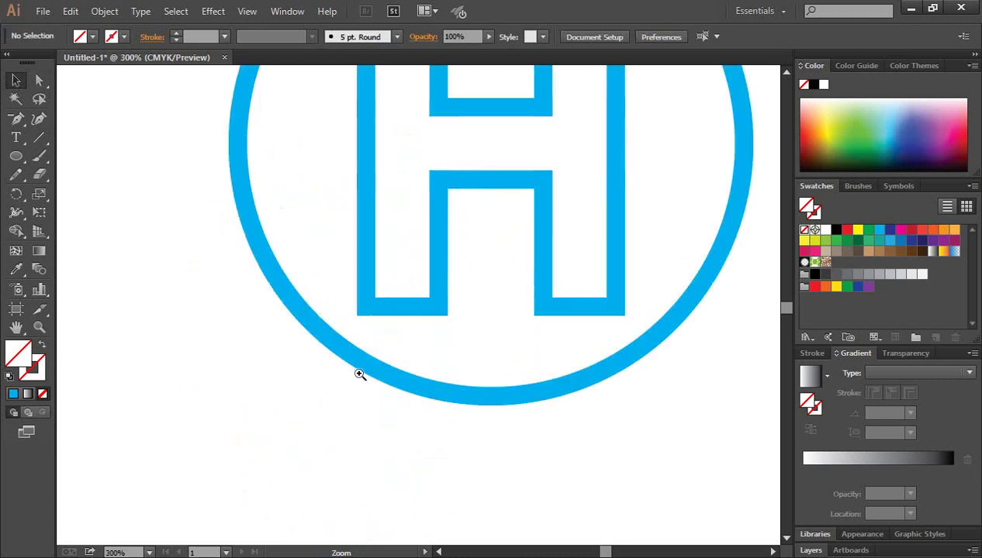
pyautogui.click(404, 324)
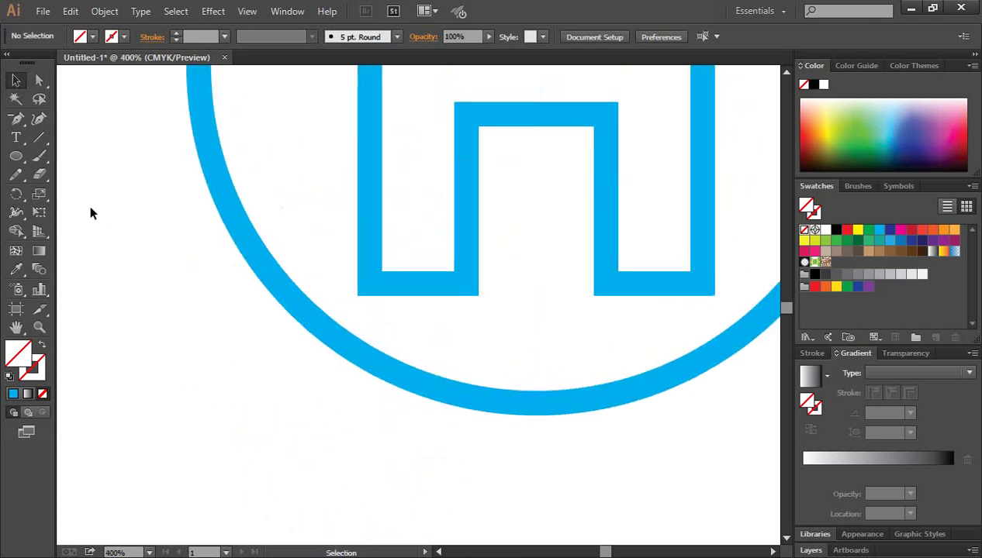
pyautogui.click(39, 140)
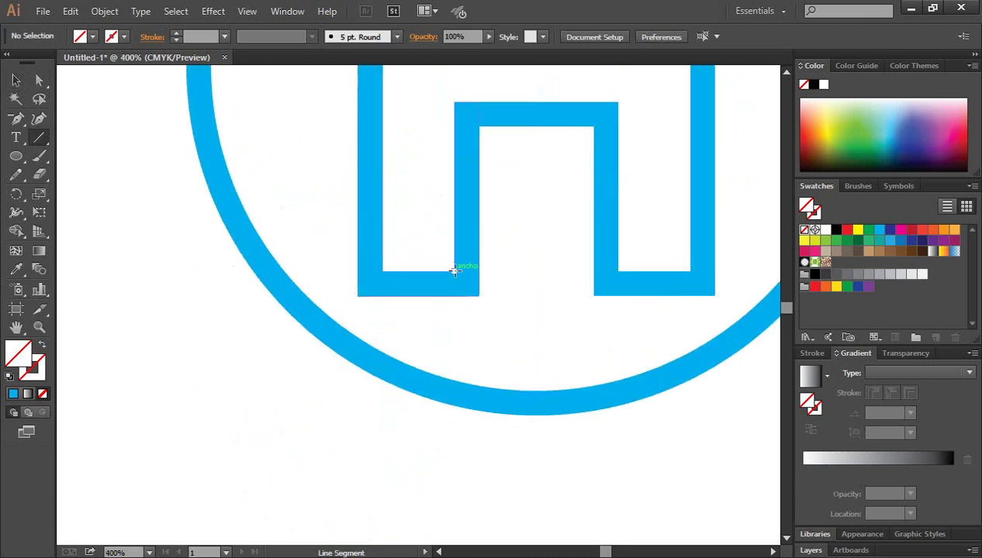
pyautogui.moveTo(454, 270); pyautogui.dragTo(500, 485)
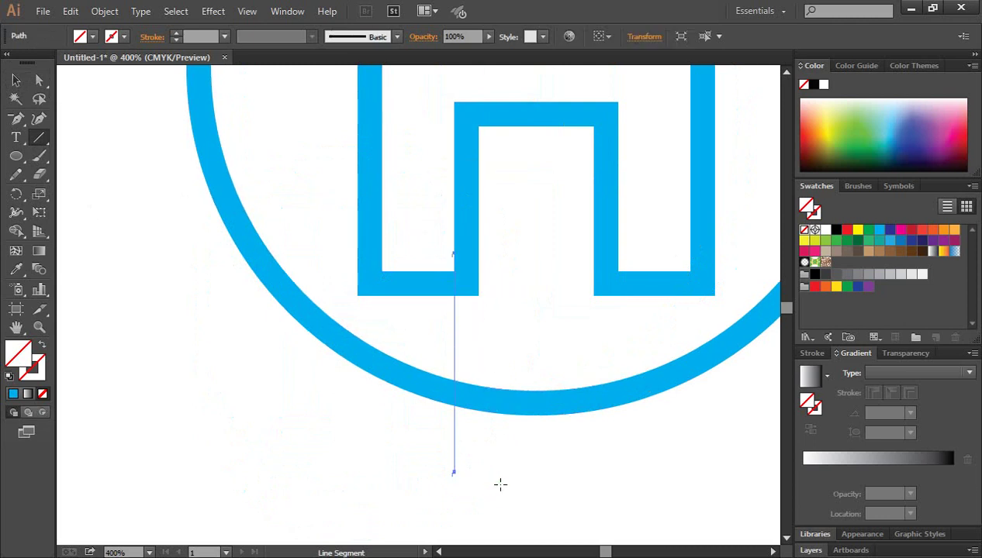
pyautogui.click(15, 80)
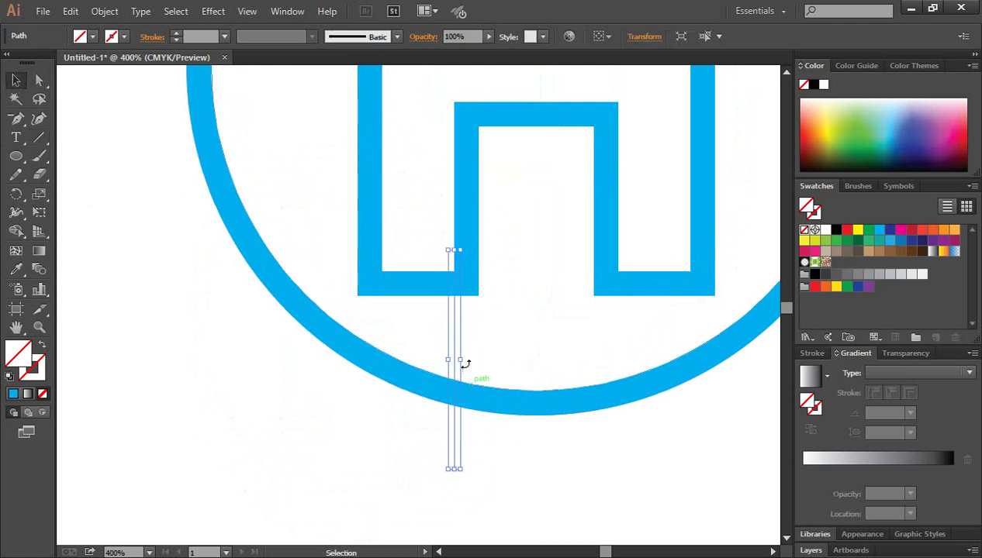
pyautogui.moveTo(457, 358); pyautogui.dragTo(384, 360)
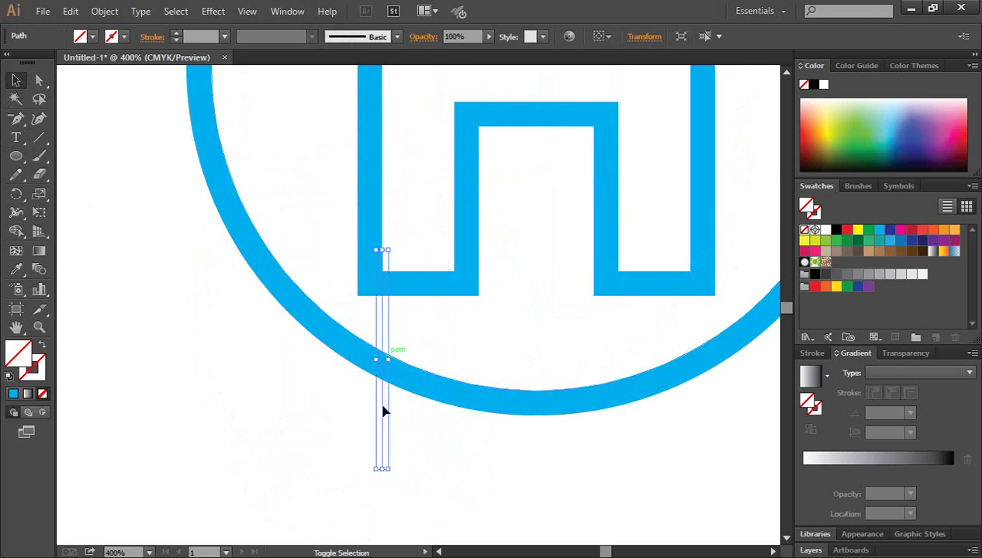
pyautogui.click(307, 449)
pyautogui.hotkey('ctrl', '-')
pyautogui.hotkey('ctrl', '-')
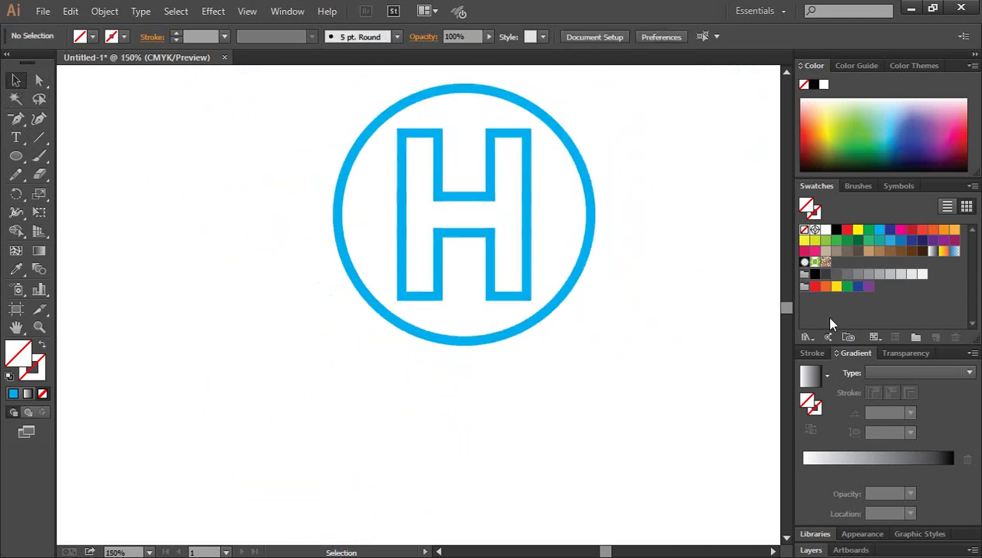
pyautogui.scroll(1, 610, 370)
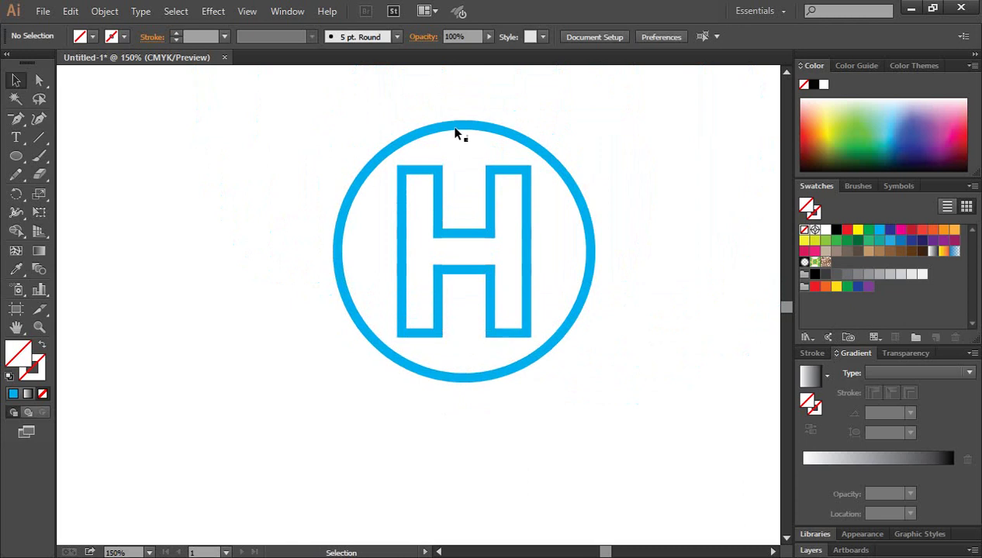
# With Shape Builder, merge the H with its strip and delete the ring pieces between the line pairs
pyautogui.moveTo(306, 131); pyautogui.dragTo(644, 442)
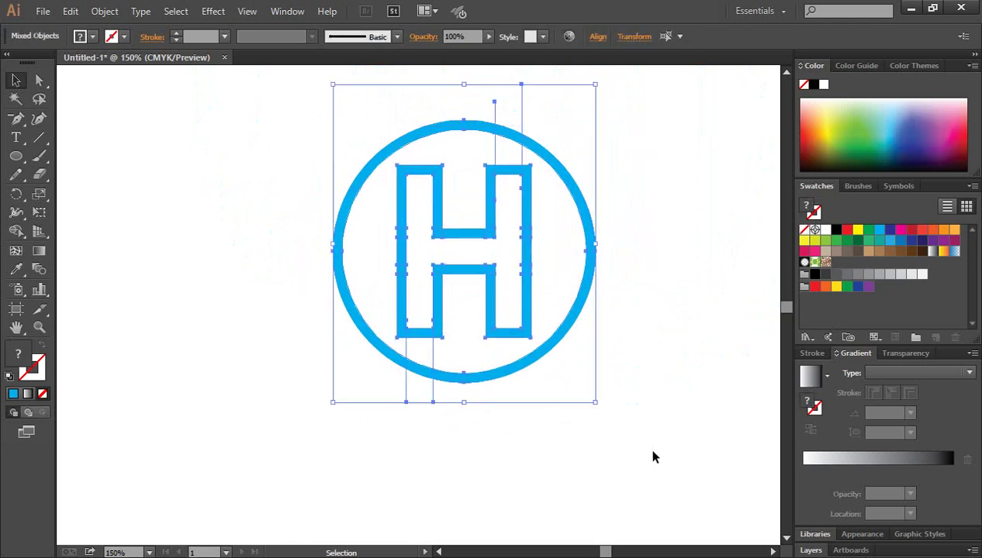
pyautogui.keyDown('ctrl'); pyautogui.click(493, 344); pyautogui.keyUp('ctrl')
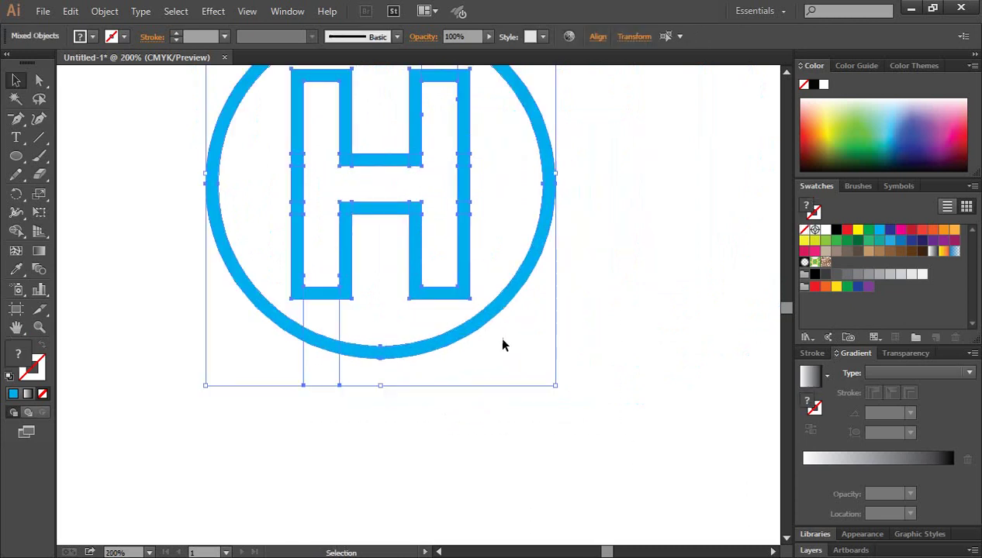
pyautogui.scroll(1, 533, 348)
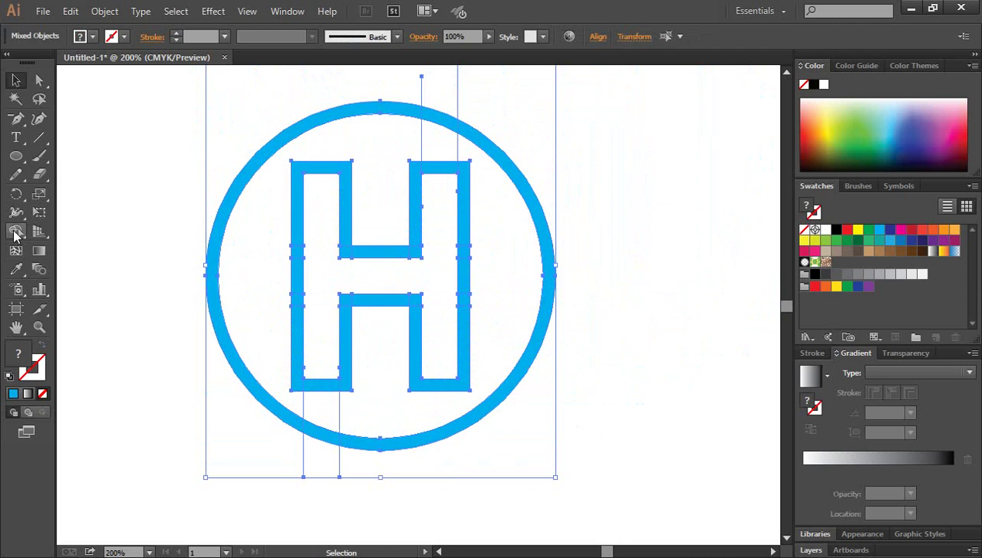
pyautogui.click(14, 232)
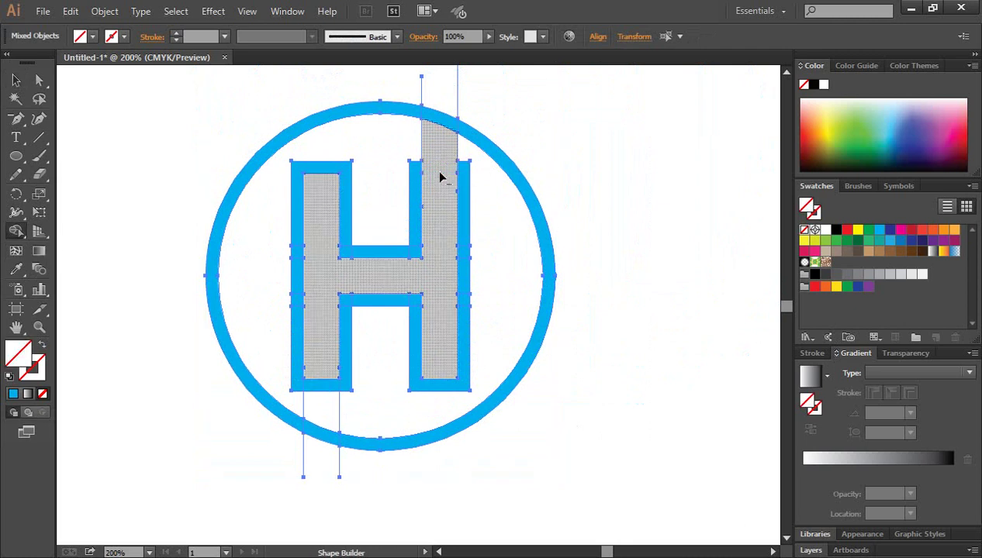
pyautogui.moveTo(439, 178); pyautogui.dragTo(324, 393)
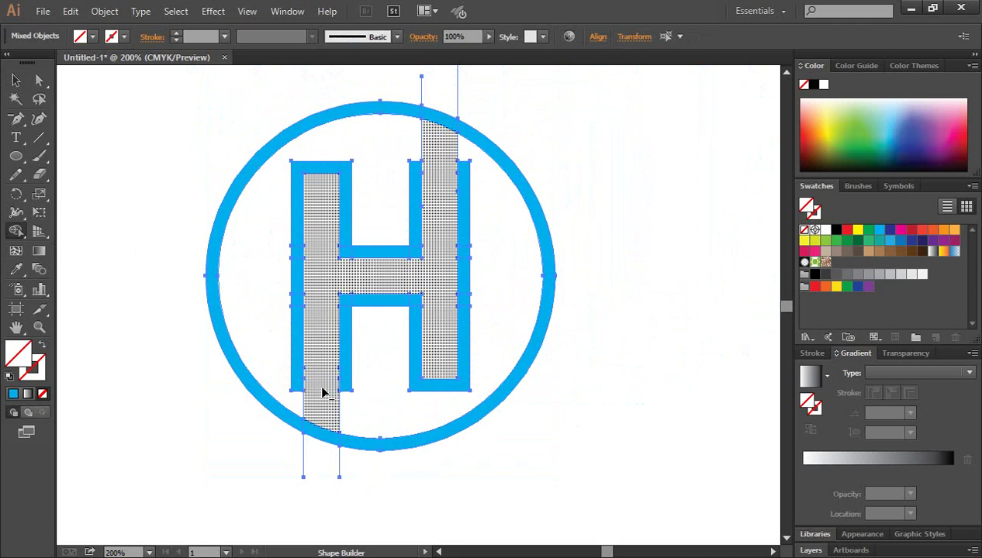
pyautogui.keyDown('alt'); pyautogui.click(439, 121); pyautogui.keyUp('alt')
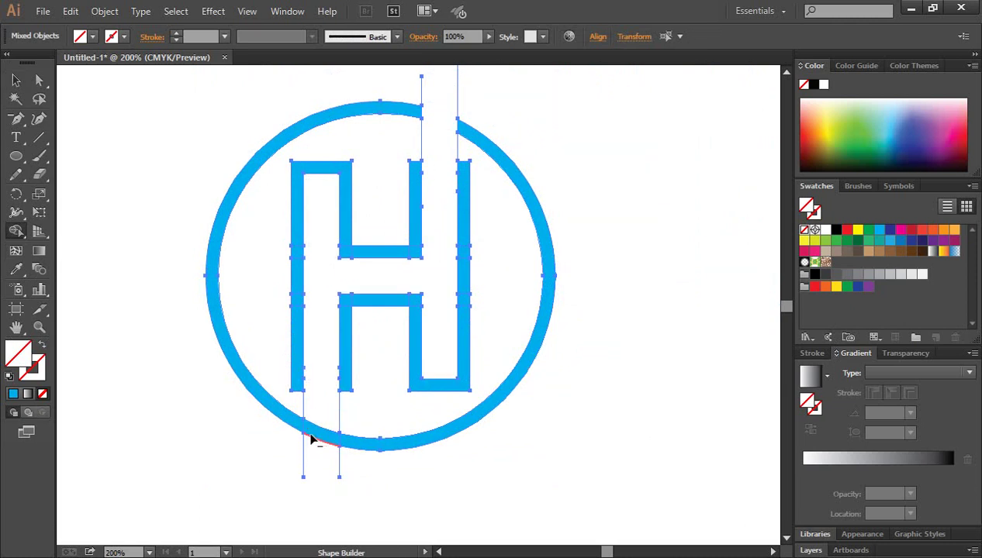
pyautogui.keyDown('alt'); pyautogui.click(318, 439); pyautogui.keyUp('alt')
pyautogui.click(17, 81)
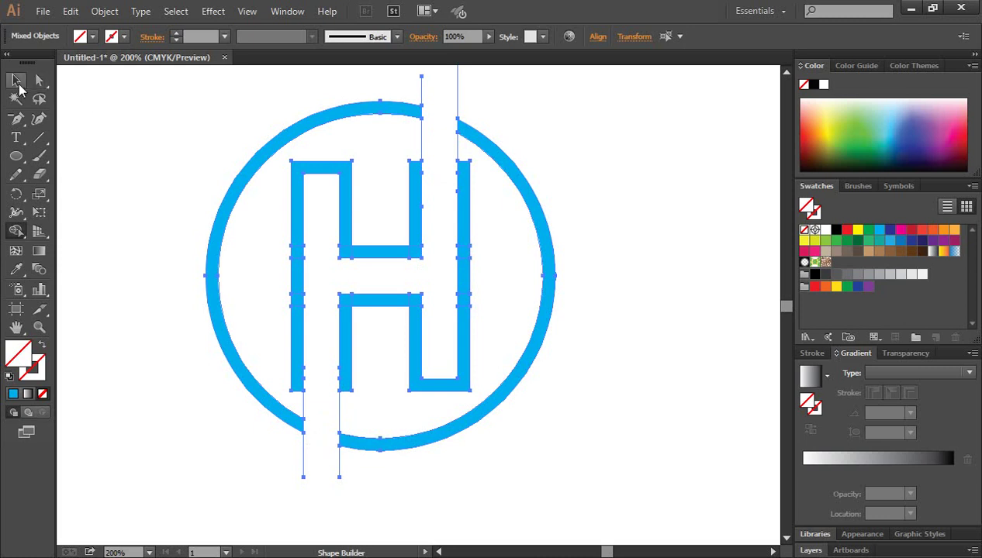
# Delete the leftover helper lines at the top gap
pyautogui.click(593, 186)
pyautogui.scroll(1, 630, 251)
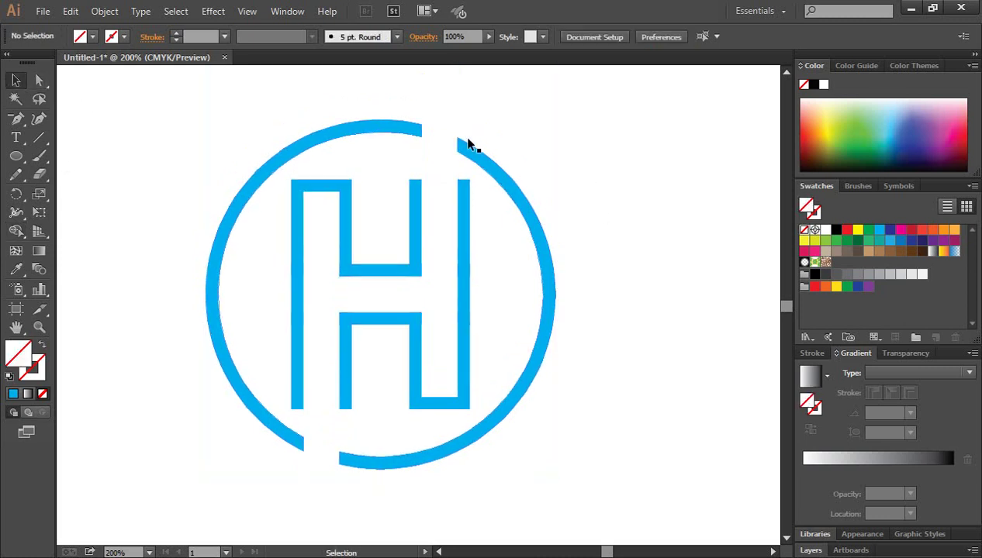
pyautogui.click(458, 176)
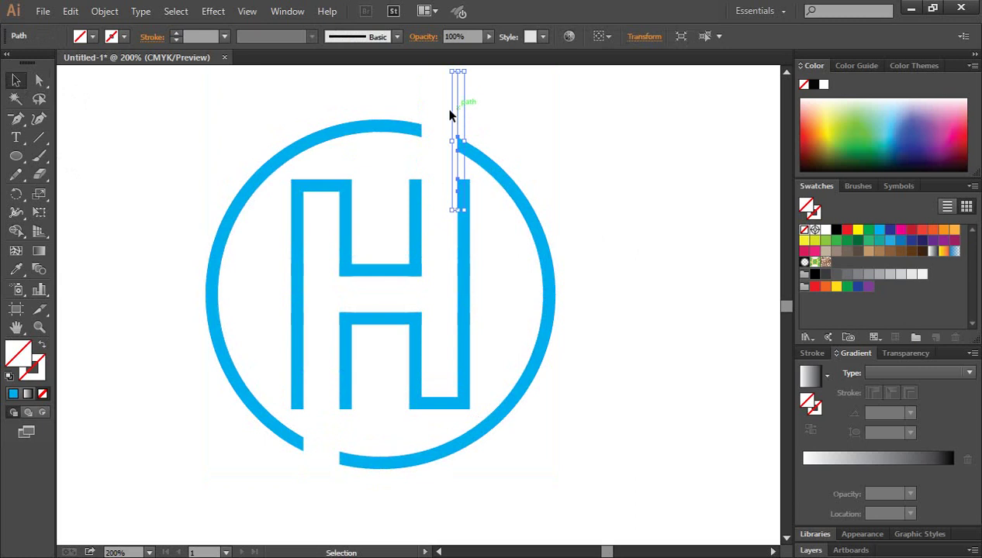
pyautogui.press('Delete')
pyautogui.click(421, 104)
pyautogui.press('Delete')
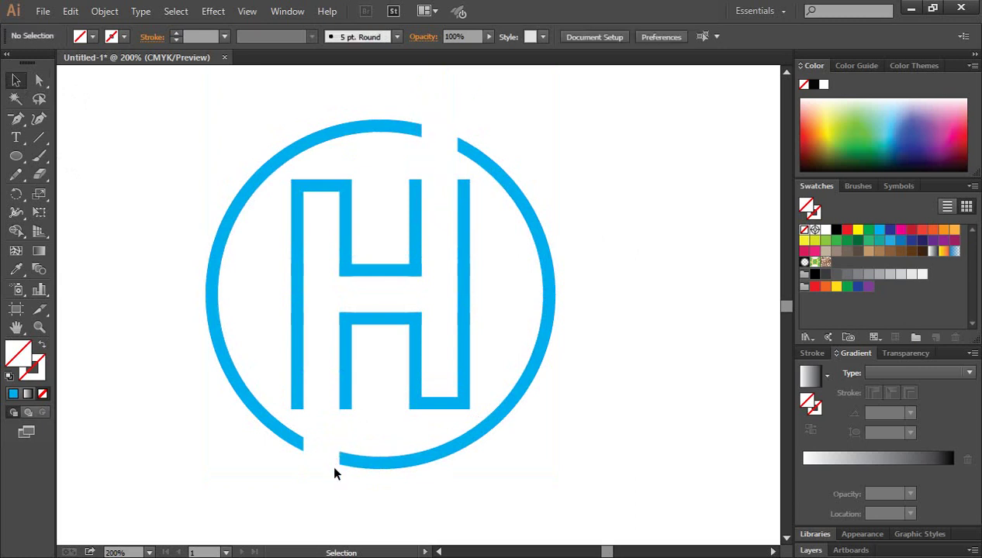
# Delete the remaining helper lines at the bottom-left gap
pyautogui.click(336, 472)
pyautogui.press('Delete')
pyautogui.click(305, 478)
pyautogui.press('Delete')
# Raise the top anchors of the H's right stroke up into the ring's top gap
pyautogui.click(38, 81)
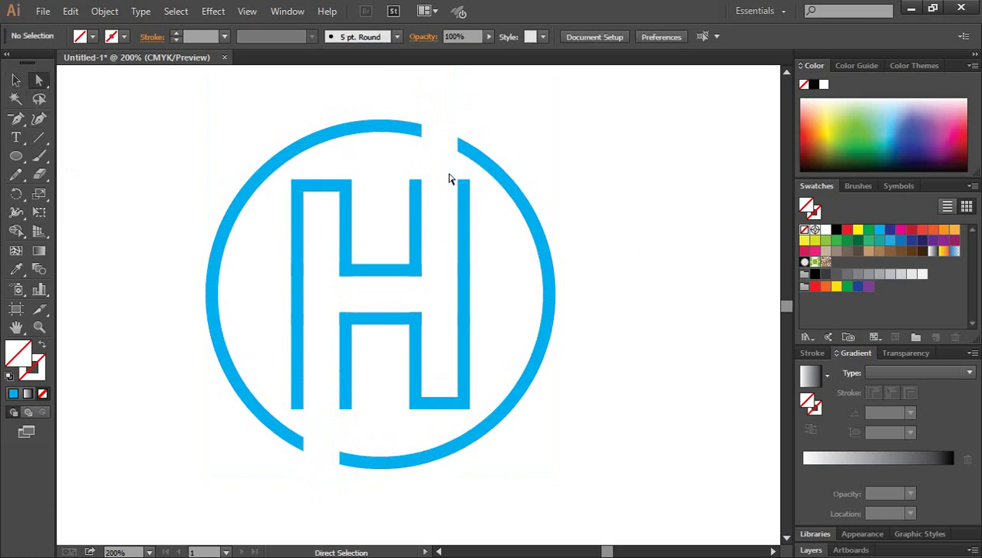
pyautogui.moveTo(450, 175); pyautogui.dragTo(473, 187)
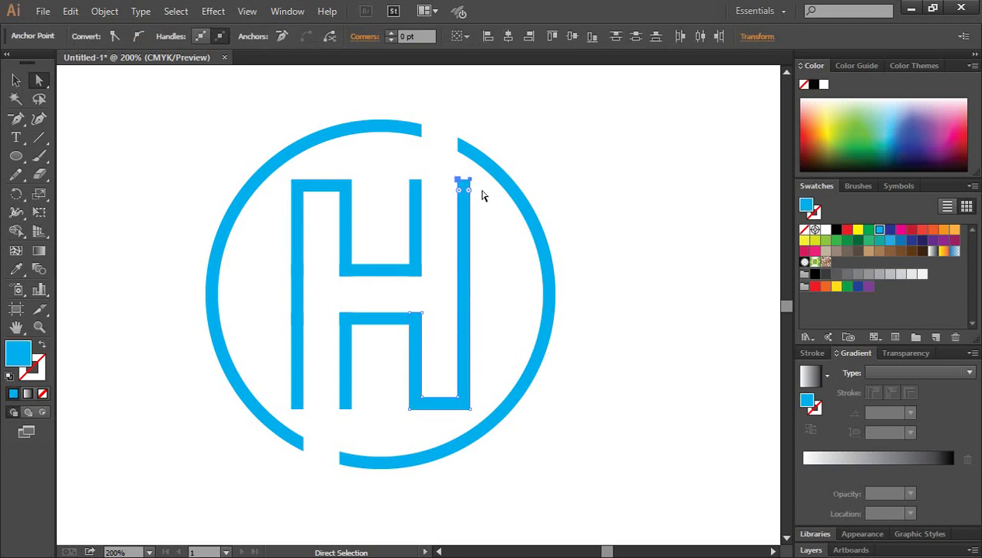
pyautogui.press('Up')
pyautogui.press('Up')
pyautogui.press('Up')
pyautogui.press('Up')
pyautogui.press('Up')
pyautogui.press('Up')
pyautogui.press('Up')
pyautogui.press('Up')
pyautogui.press('Up')
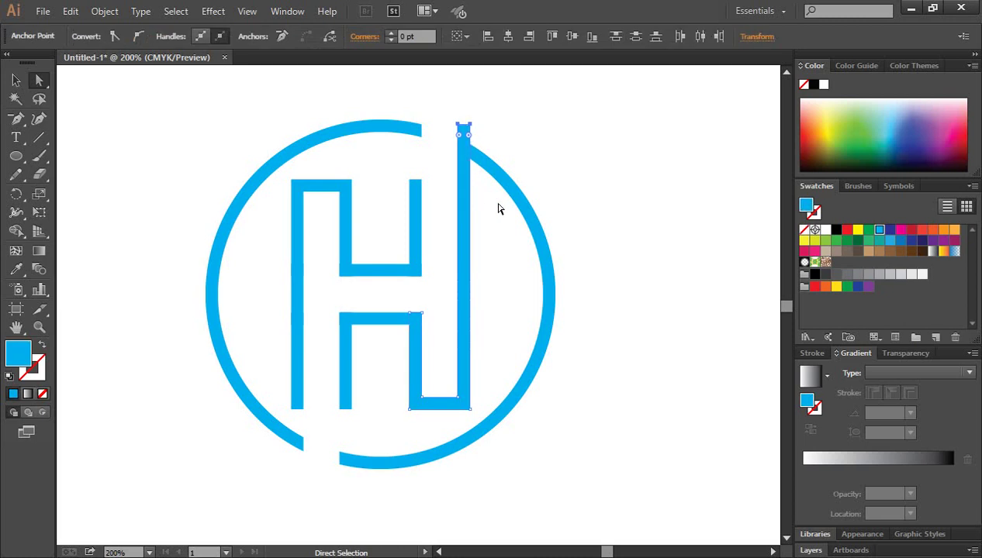
pyautogui.scroll(-2, 510, 232)
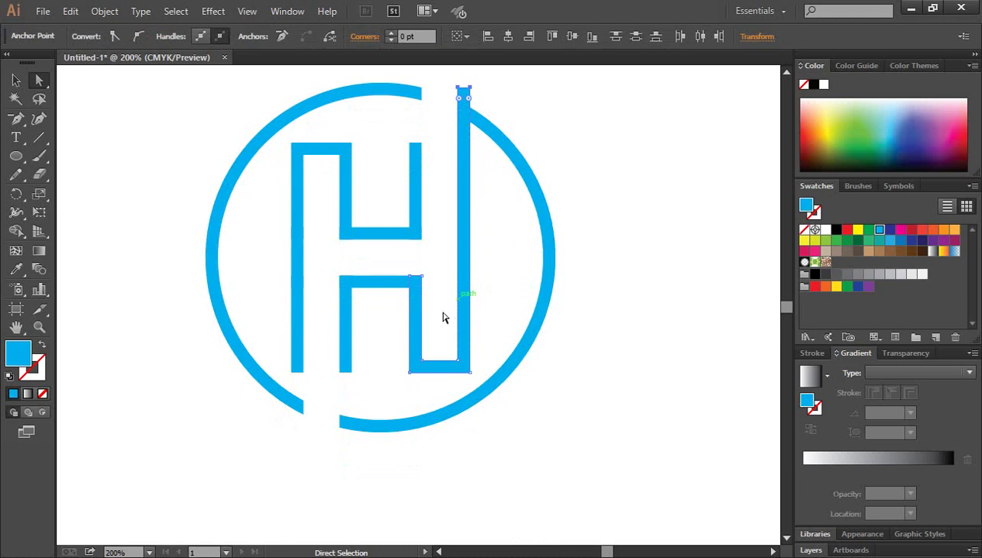
pyautogui.scroll(-1, 445, 318)
# Move the left stem's bottom anchors down to the circle and select the whole logo
pyautogui.moveTo(304, 352); pyautogui.dragTo(311, 358)
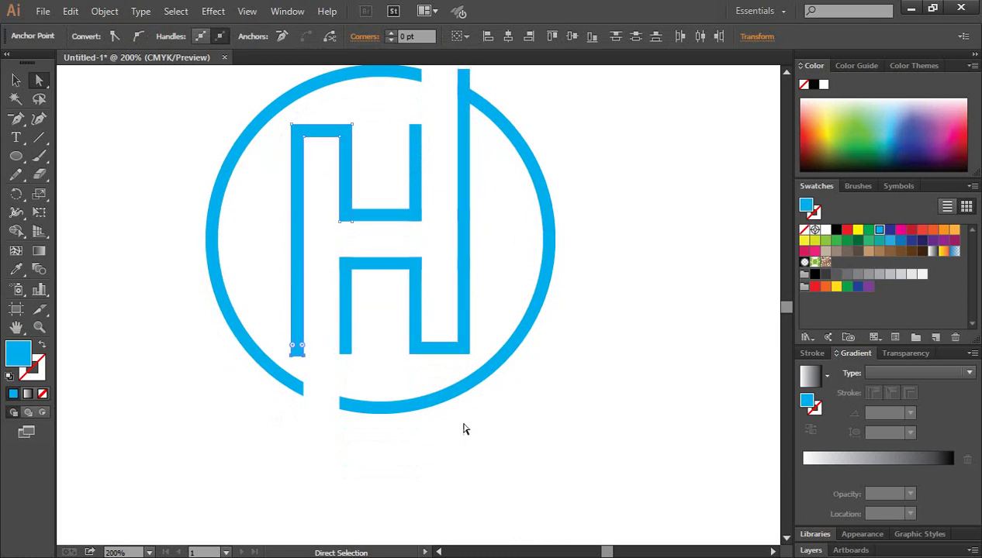
pyautogui.press('Down')
pyautogui.press('Down')
pyautogui.press('Down')
pyautogui.press('Down')
pyautogui.press('Down')
pyautogui.press('Down')
pyautogui.press('Down')
pyautogui.press('Down')
pyautogui.press('Down')
pyautogui.press('Down')
pyautogui.press('Down')
pyautogui.press('Down')
pyautogui.scroll(1, 393, 307)
pyautogui.click(16, 80)
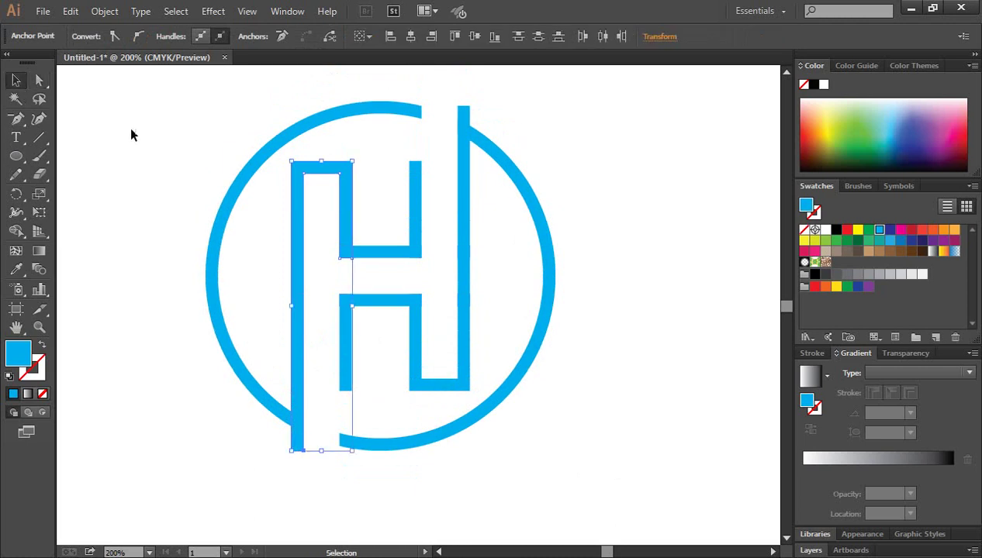
pyautogui.moveTo(158, 96); pyautogui.dragTo(261, 175)
pyautogui.moveTo(380, 250); pyautogui.dragTo(656, 487)
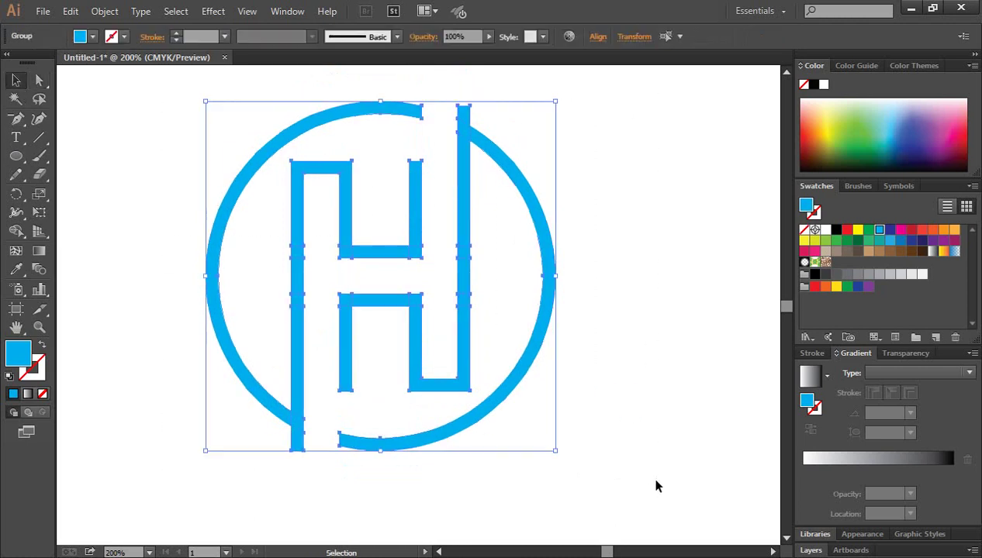
# Delete the H stem stubs poking past the circle with the Shape Builder tool
pyautogui.click(16, 232)
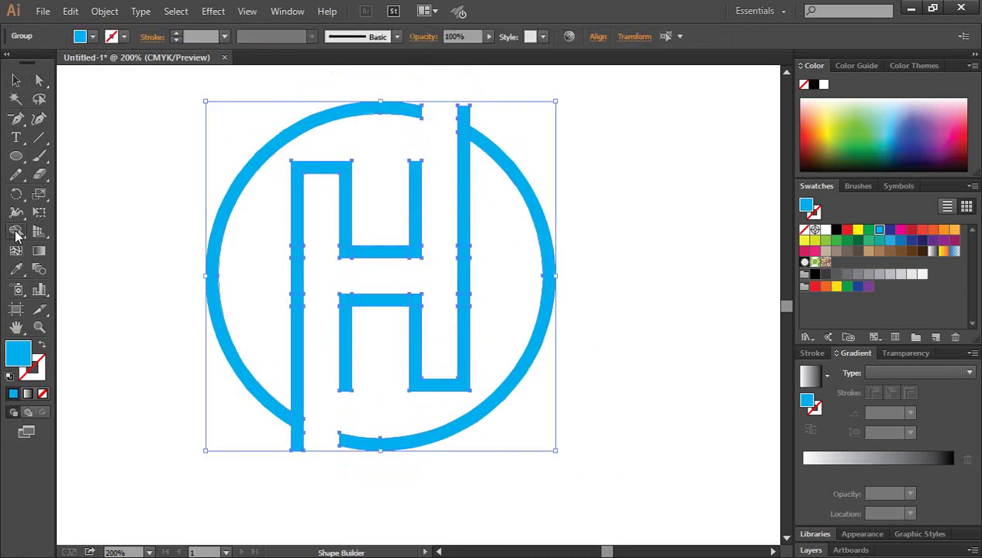
pyautogui.keyDown('alt'); pyautogui.click(299, 444); pyautogui.keyUp('alt')
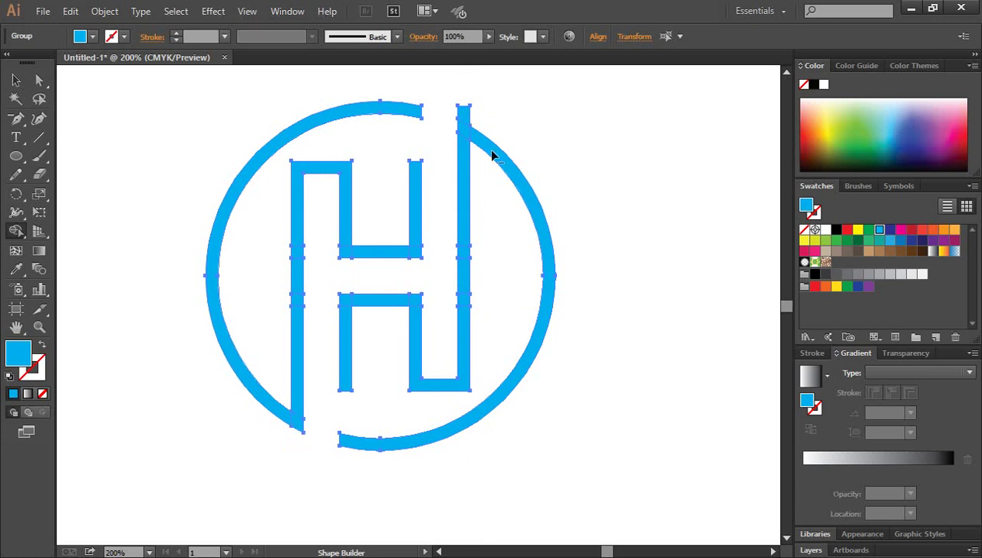
pyautogui.keyDown('alt'); pyautogui.click(467, 115); pyautogui.keyUp('alt')
# Select every logo piece and Unite them into one shape via the Pathfinder panel
pyautogui.click(16, 80)
pyautogui.click(76, 155)
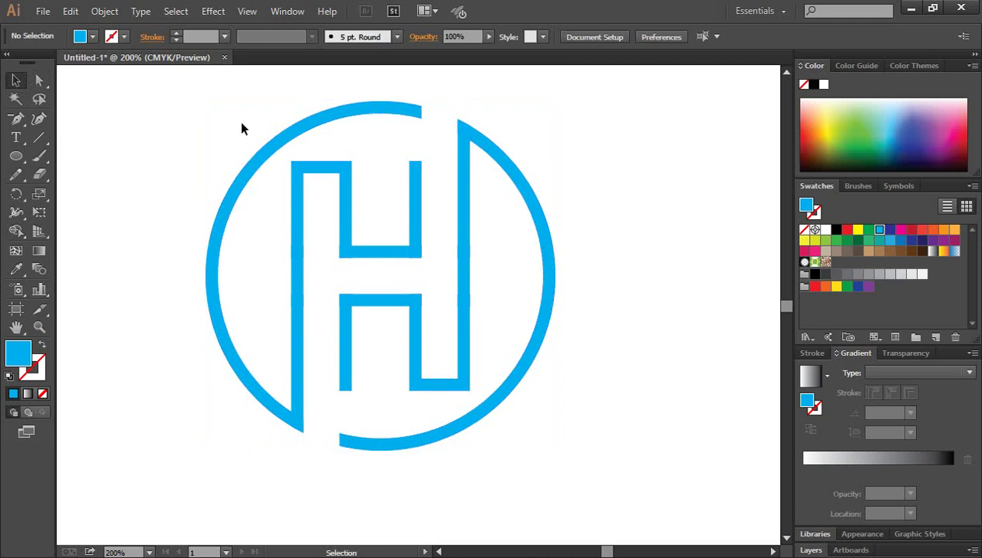
pyautogui.moveTo(208, 115); pyautogui.dragTo(645, 474)
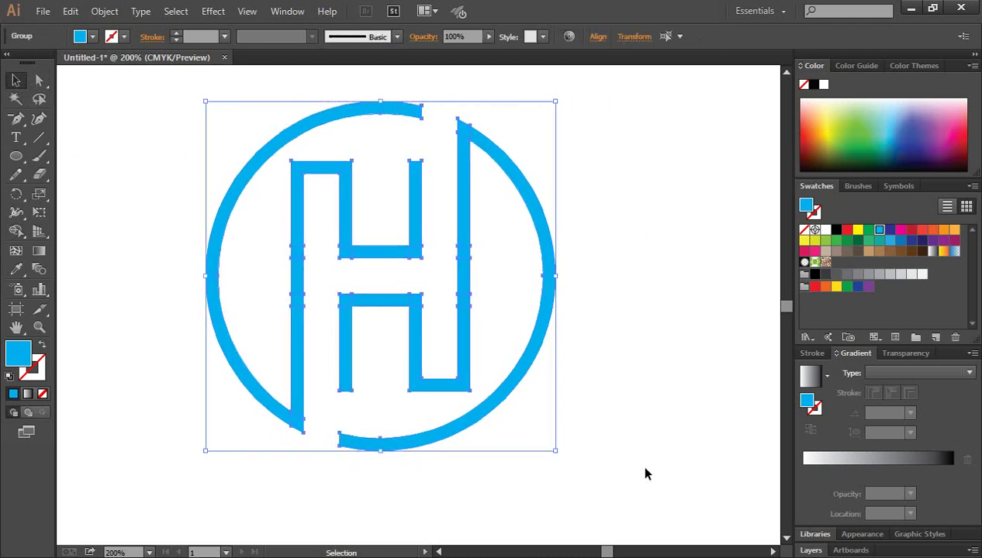
pyautogui.click(286, 12)
pyautogui.click(364, 494)
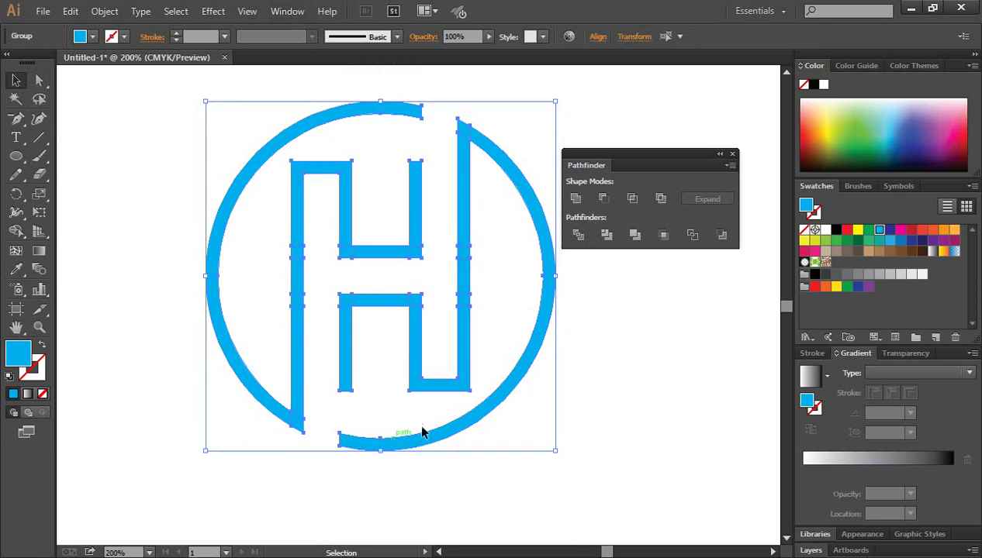
pyautogui.click(576, 200)
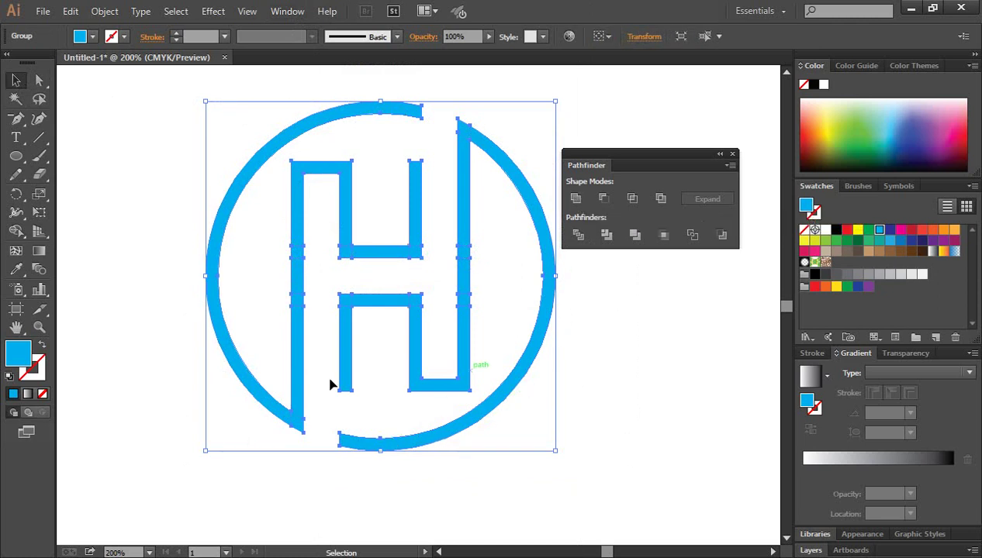
pyautogui.click(734, 158)
pyautogui.click(662, 290)
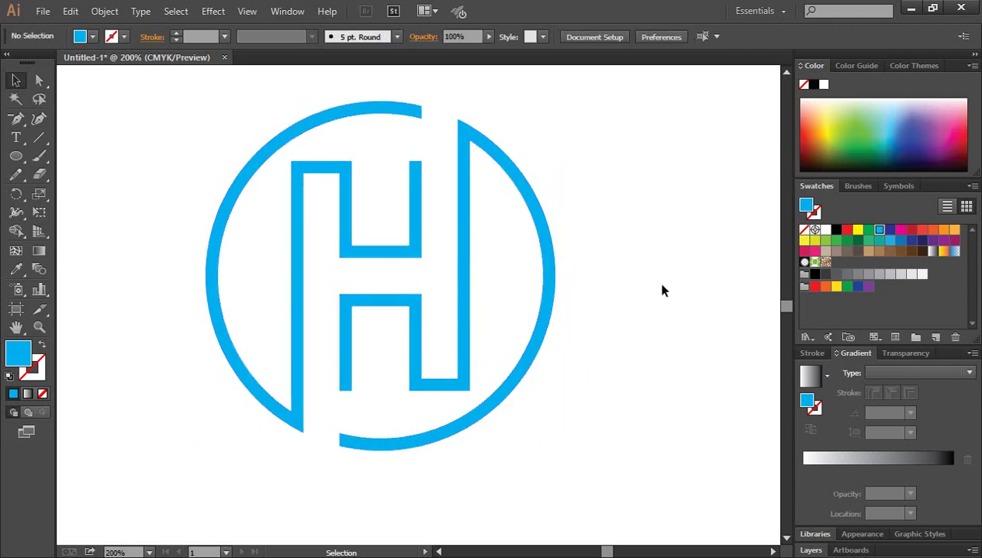
pyautogui.scroll(1, 662, 287)
pyautogui.hotkey('ctrl', '=')
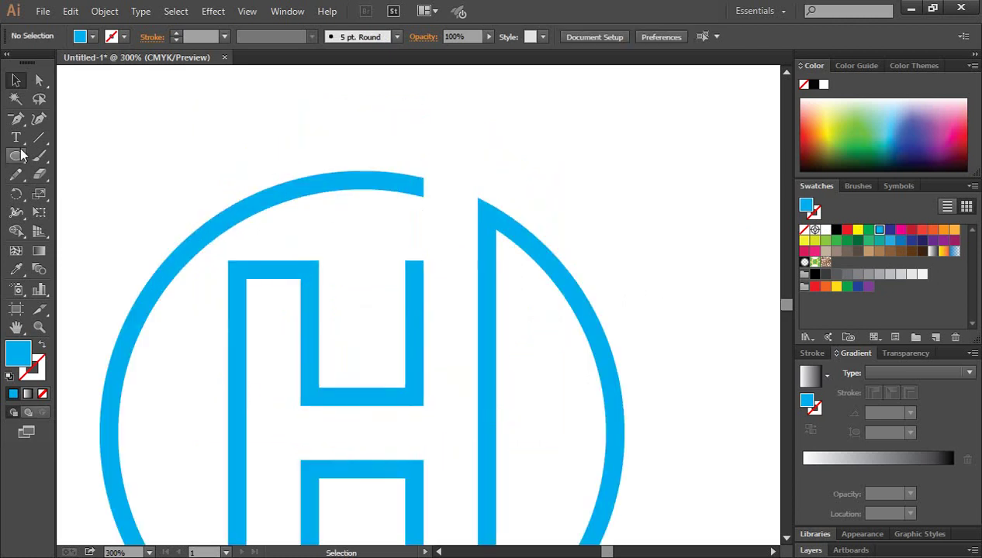
# Draw a small circle dot at the top arc's open end with the Ellipse tool
pyautogui.moveTo(22, 155); pyautogui.dragTo(83, 197)
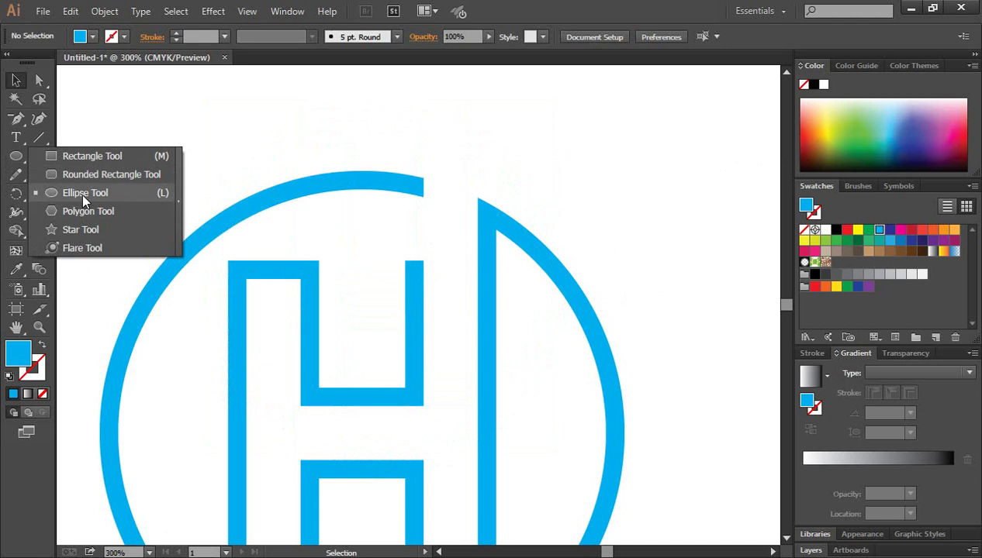
pyautogui.click(81, 192)
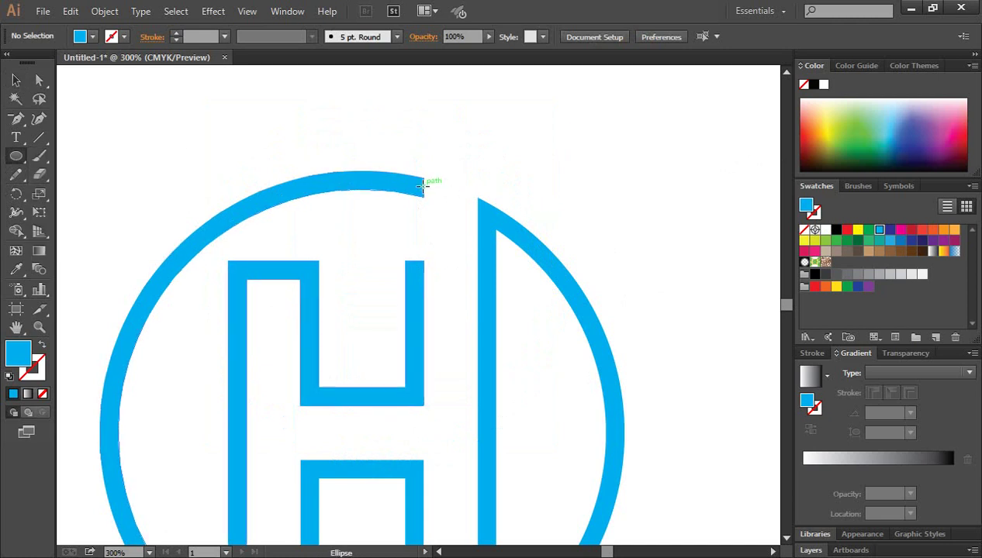
pyautogui.moveTo(423, 187); pyautogui.dragTo(431, 208)
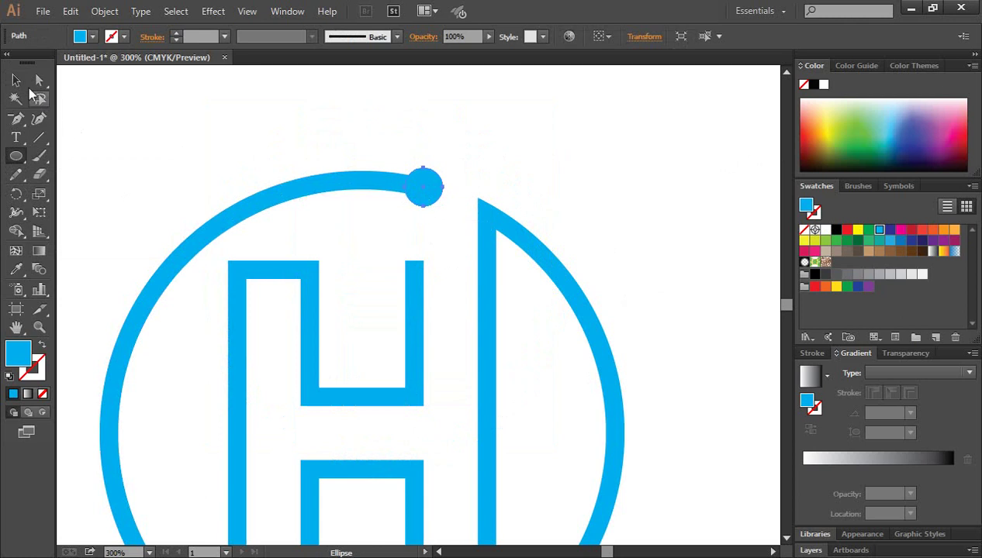
pyautogui.click(15, 80)
pyautogui.click(517, 148)
# Alt-drag a copy of the dot onto the top of the right stem
pyautogui.scroll(-2, 500, 155)
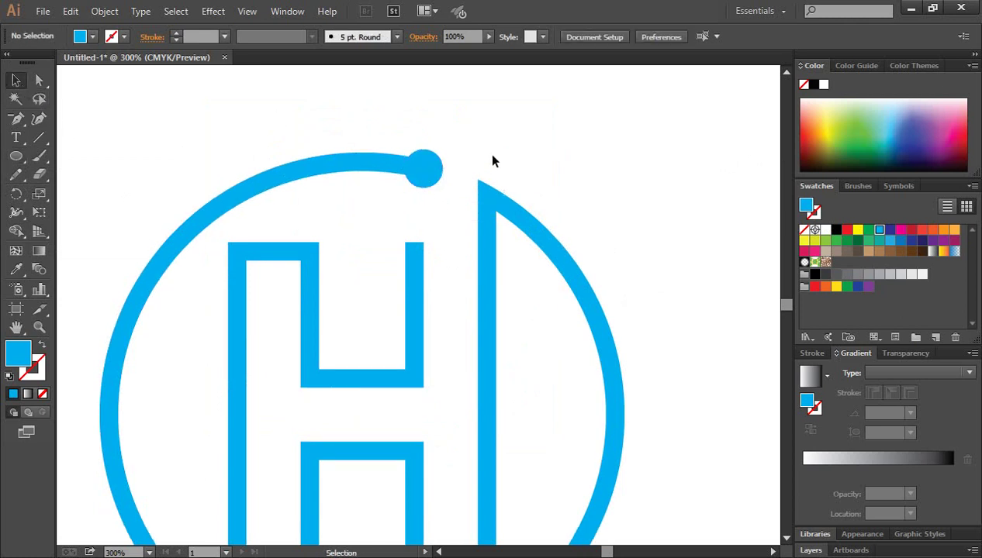
pyautogui.click(432, 159)
pyautogui.moveTo(432, 162); pyautogui.dragTo(424, 234)
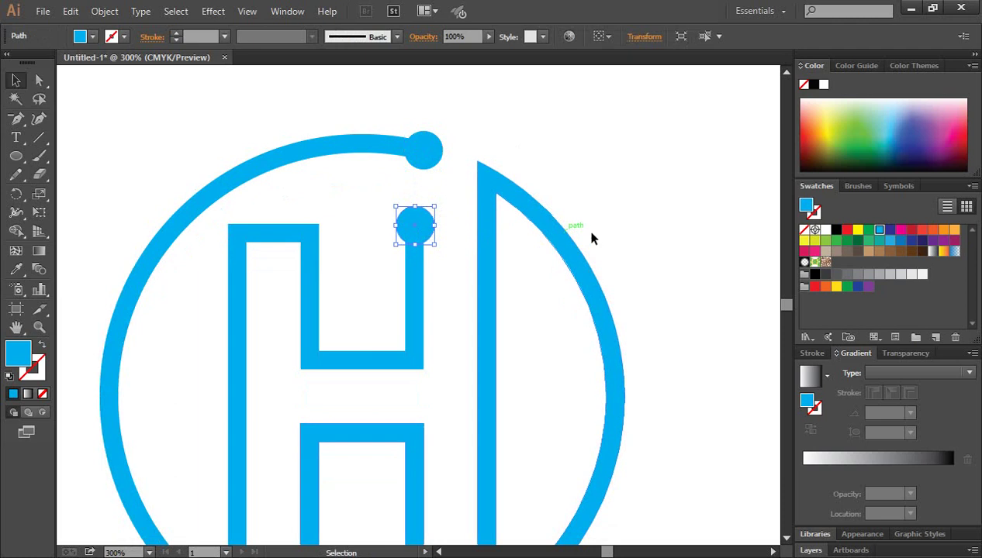
pyautogui.scroll(-1, 618, 217)
pyautogui.scroll(-2, 625, 225)
pyautogui.hotkey('ctrl', 'shift', 'a')
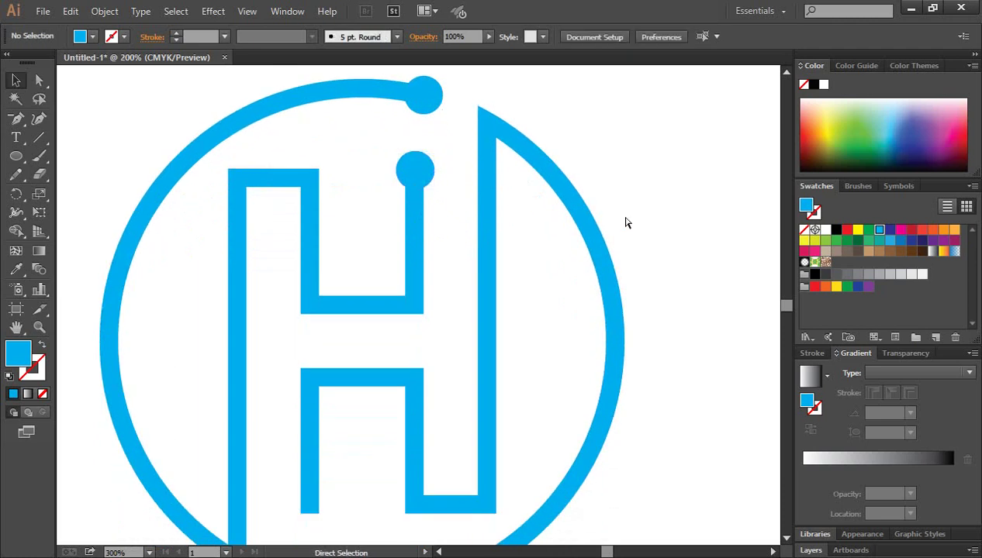
pyautogui.hotkey('ctrl', '-')
# Copy dots onto the lower-left stem's end and the lower arc's end
pyautogui.click(414, 160)
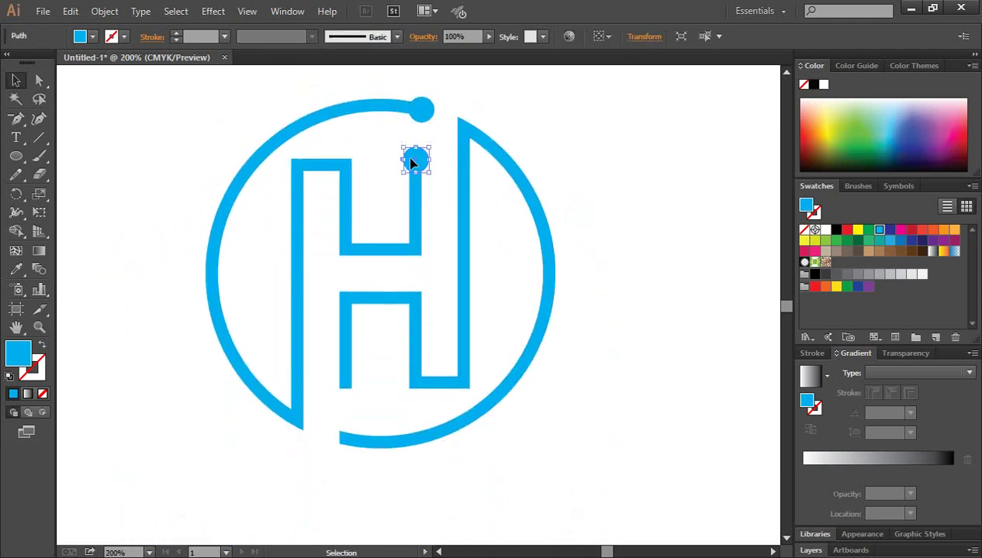
pyautogui.moveTo(411, 162); pyautogui.dragTo(343, 387)
pyautogui.scroll(-2, 380, 411)
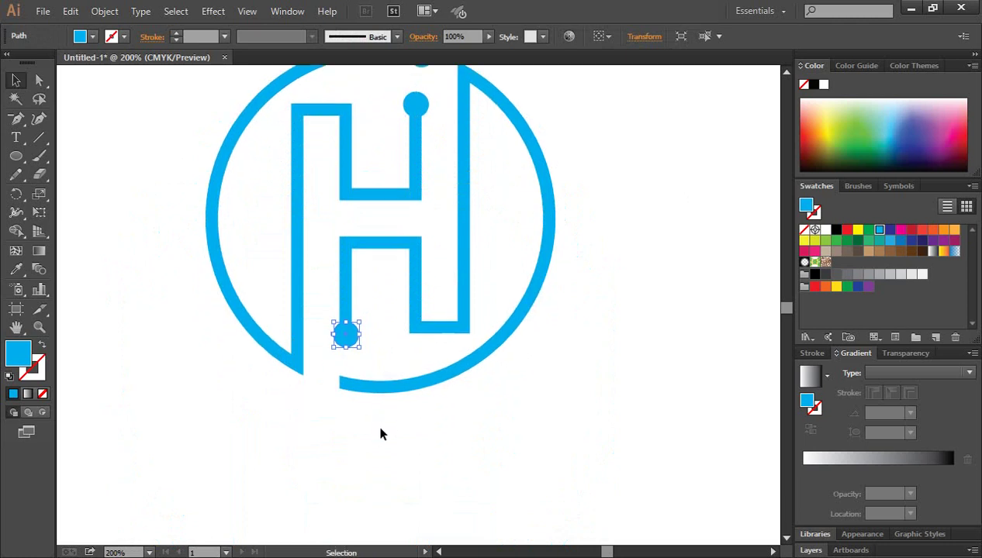
pyautogui.click(376, 423)
pyautogui.moveTo(348, 343); pyautogui.dragTo(346, 389)
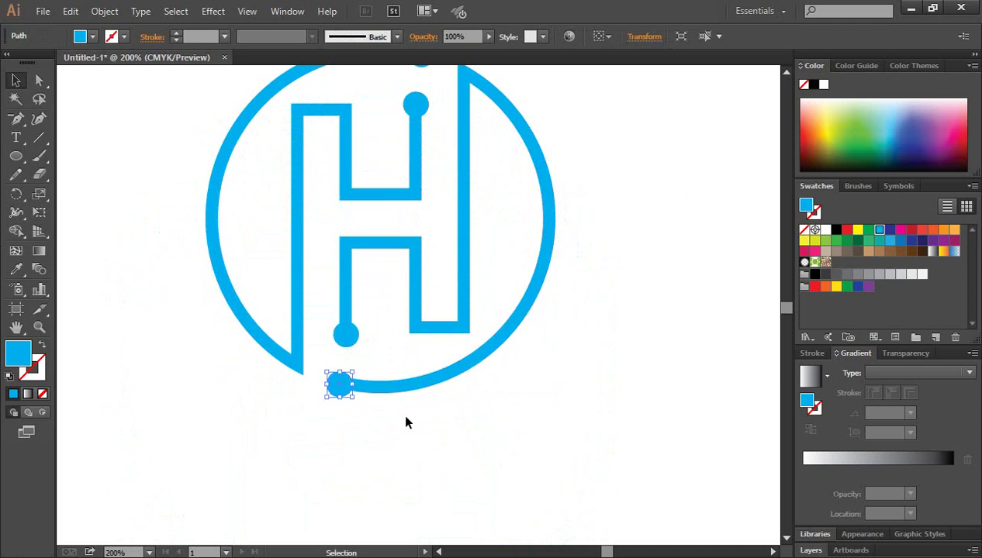
pyautogui.click(405, 423)
# Nudge the lower arc dot into alignment with the arc end, then zoom in on the logo
pyautogui.scroll(1, 385, 339)
pyautogui.scroll(1, 417, 318)
pyautogui.scroll(1, 367, 293)
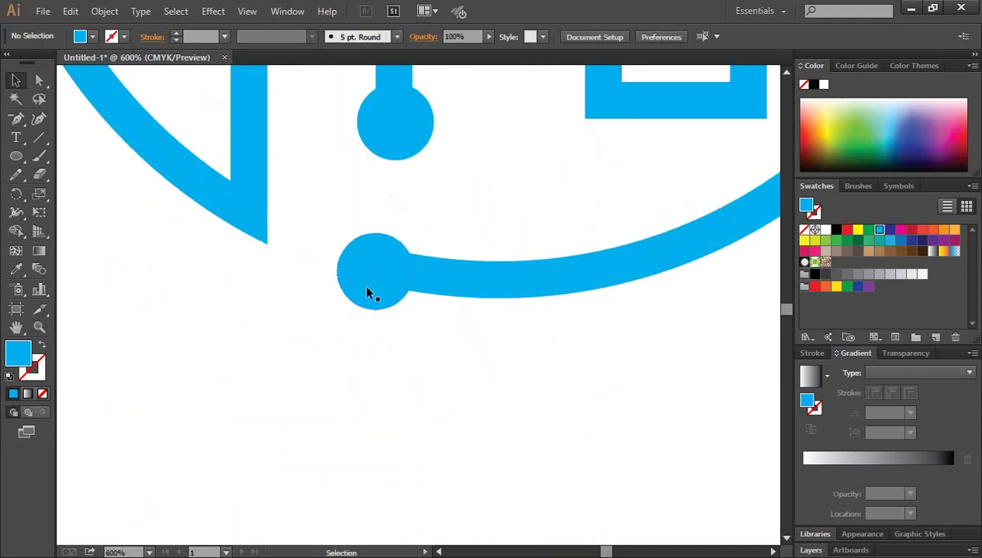
pyautogui.click(367, 292)
pyautogui.press('Up')
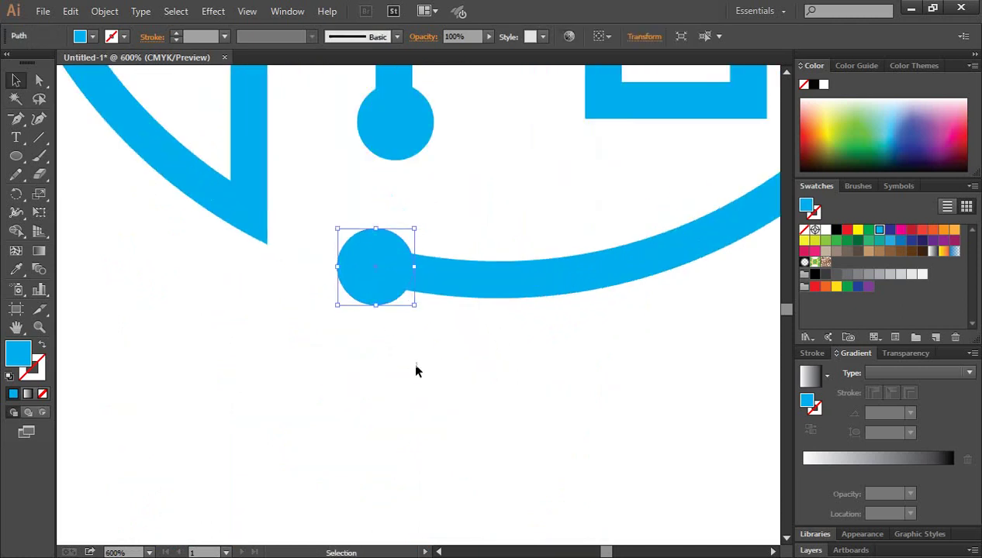
pyautogui.click(411, 362)
pyautogui.click(381, 287)
pyautogui.moveTo(381, 287); pyautogui.dragTo(375, 282)
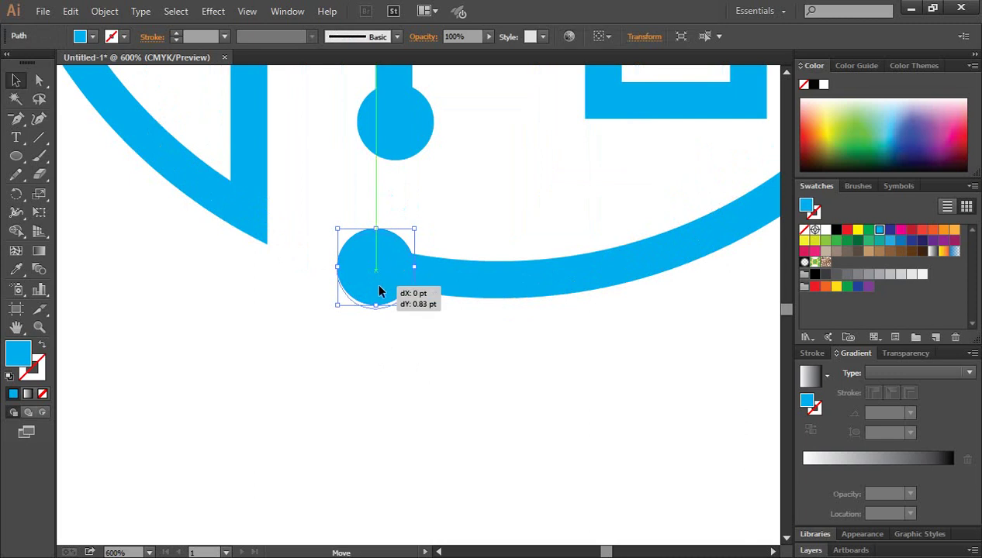
pyautogui.click(421, 373)
pyautogui.scroll(-1, 426, 375)
pyautogui.scroll(-1, 428, 375)
pyautogui.scroll(-1, 427, 375)
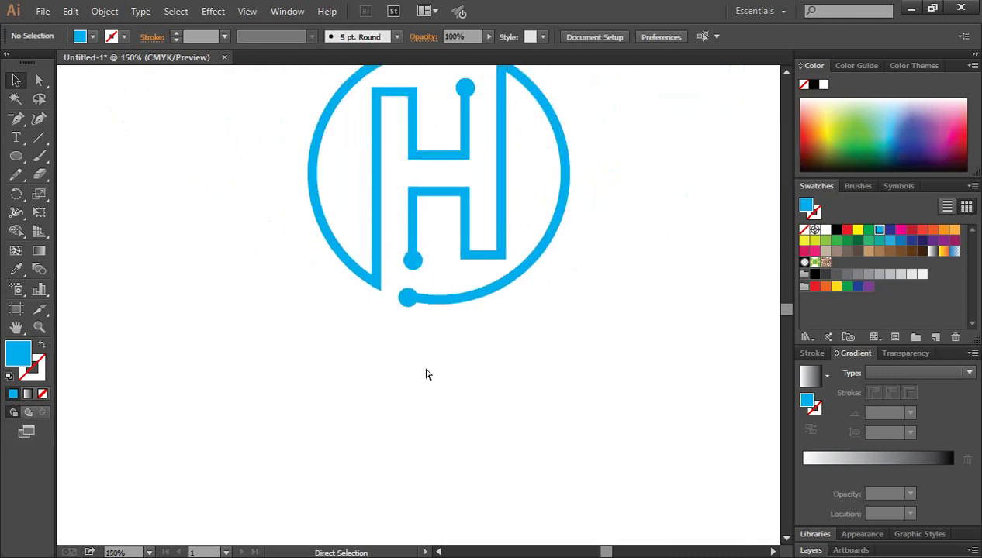
pyautogui.scroll(-2, 428, 375)
pyautogui.moveTo(408, 267)
pyautogui.mouseDown()
pyautogui.moveTo(491, 364)
pyautogui.moveTo(575, 355)
pyautogui.mouseUp()
# Close Logo Here11.psb and the mockup without saving, then reopen 3D Logo Mockup on Black Wall.psd
pyautogui.scroll(-1, 651, 352)
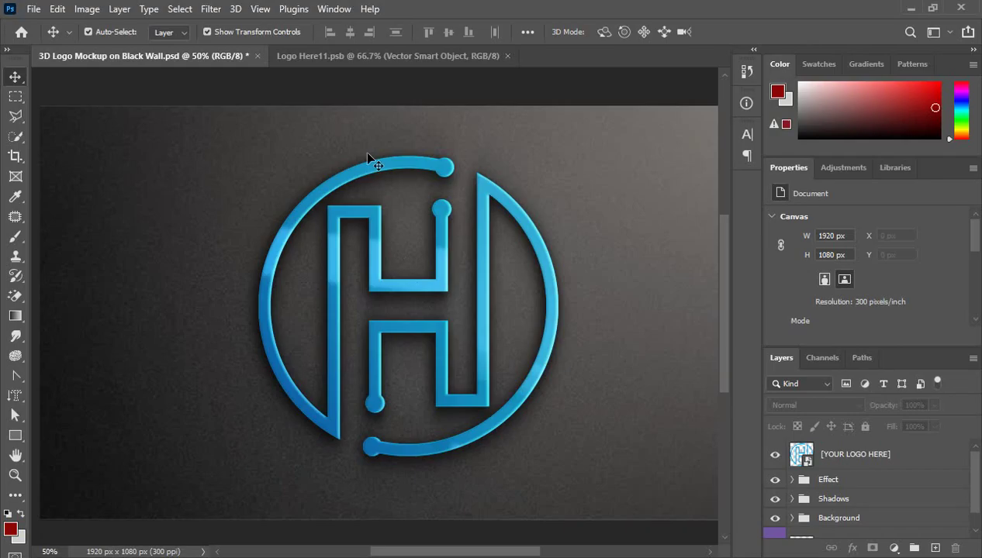
pyautogui.click(507, 56)
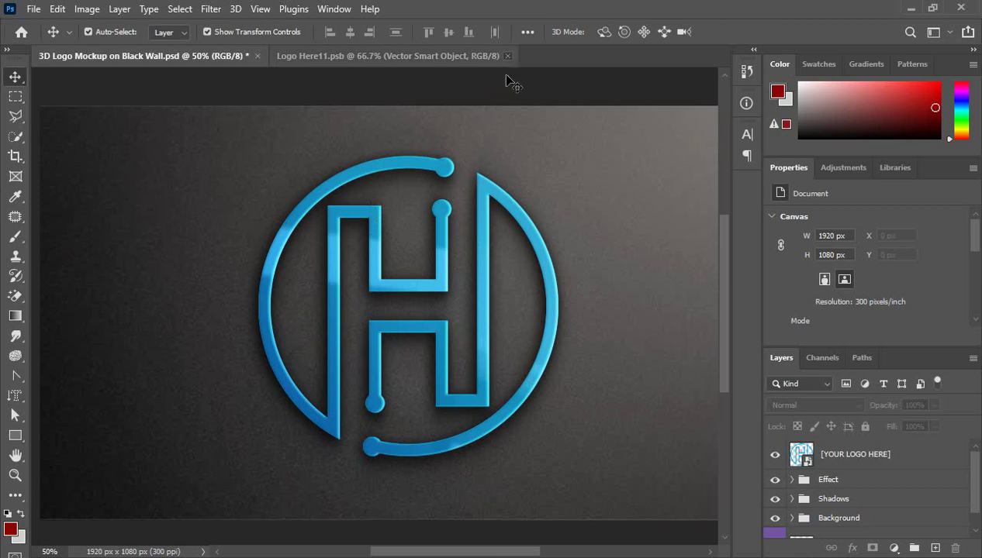
pyautogui.click(258, 56)
pyautogui.click(482, 220)
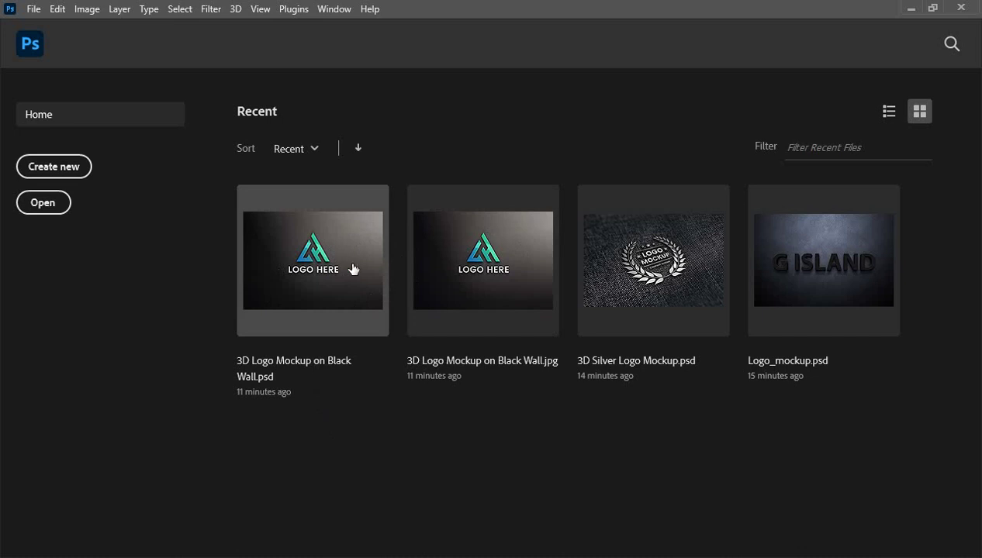
pyautogui.click(282, 256)
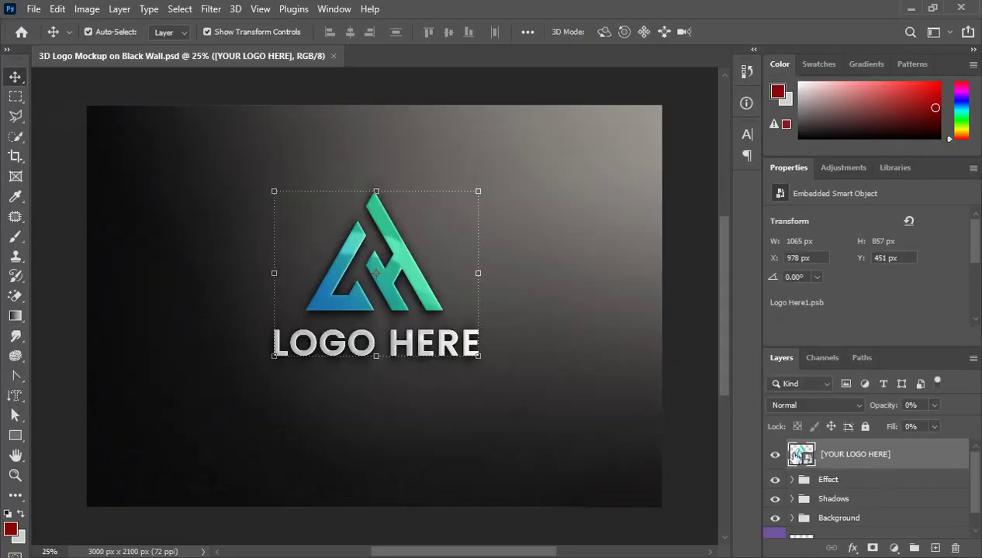
# Open the placeholder's smart object and drag the circle-H logo in from Illustrator
pyautogui.doubleClick(795, 456)
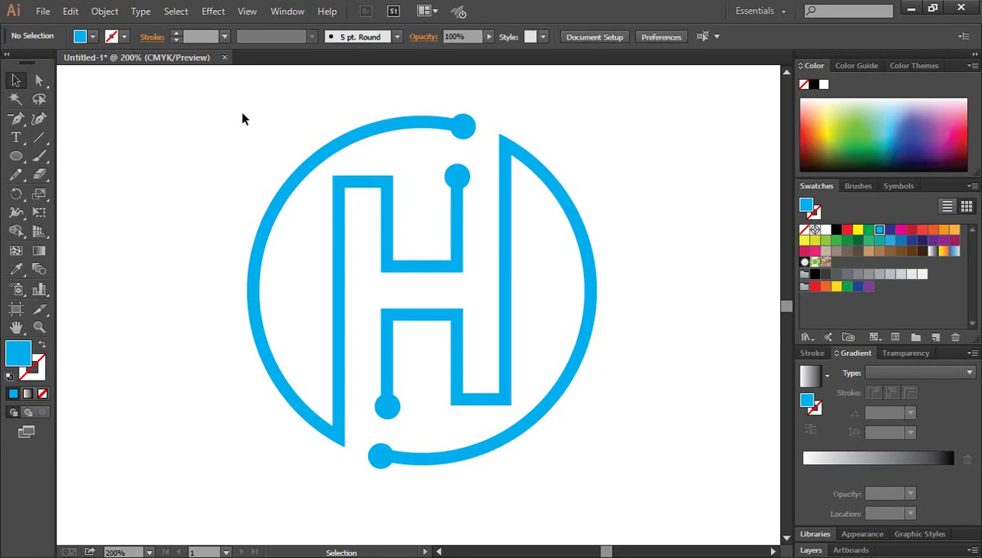
pyautogui.moveTo(242, 109); pyautogui.dragTo(595, 490)
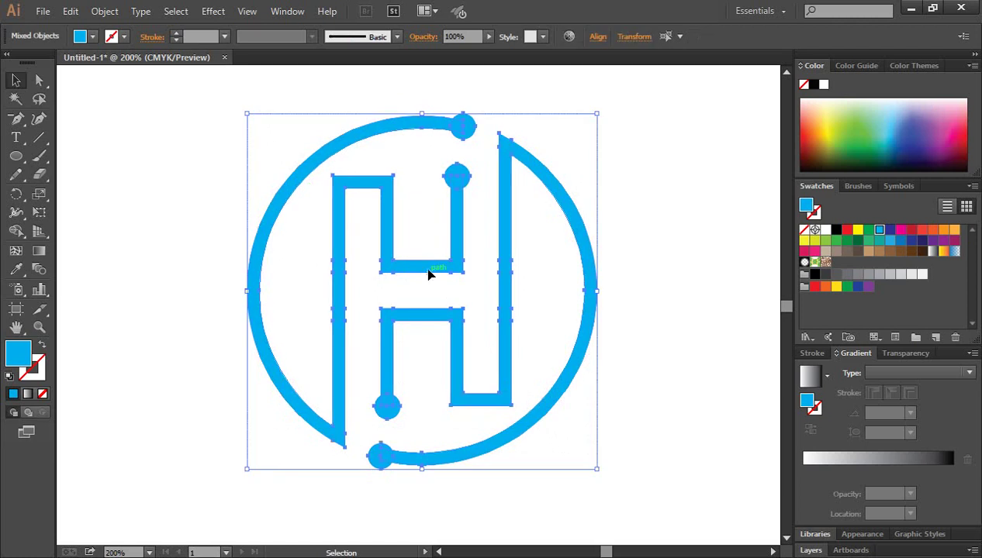
pyautogui.moveTo(429, 271); pyautogui.dragTo(339, 557)
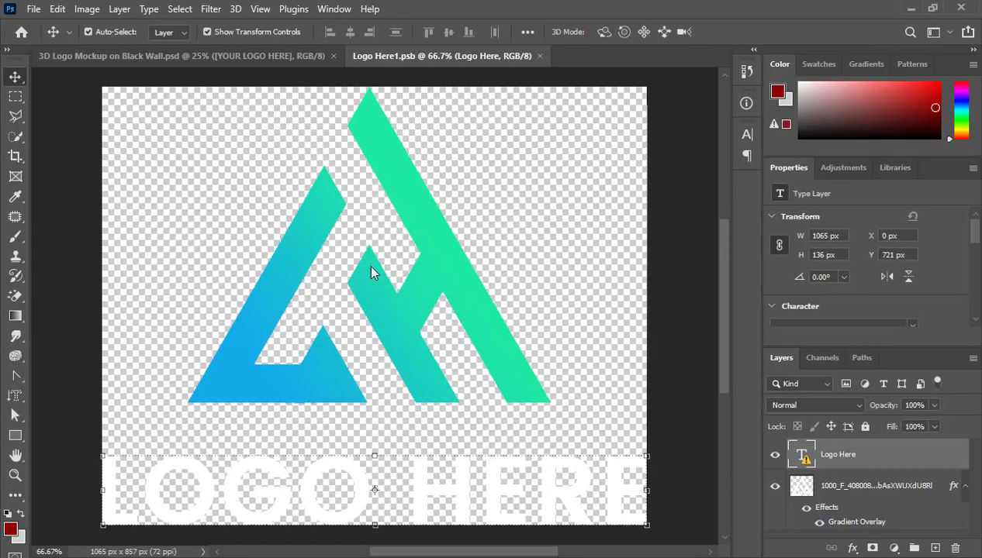
pyautogui.moveTo(370, 271); pyautogui.dragTo(370, 267)
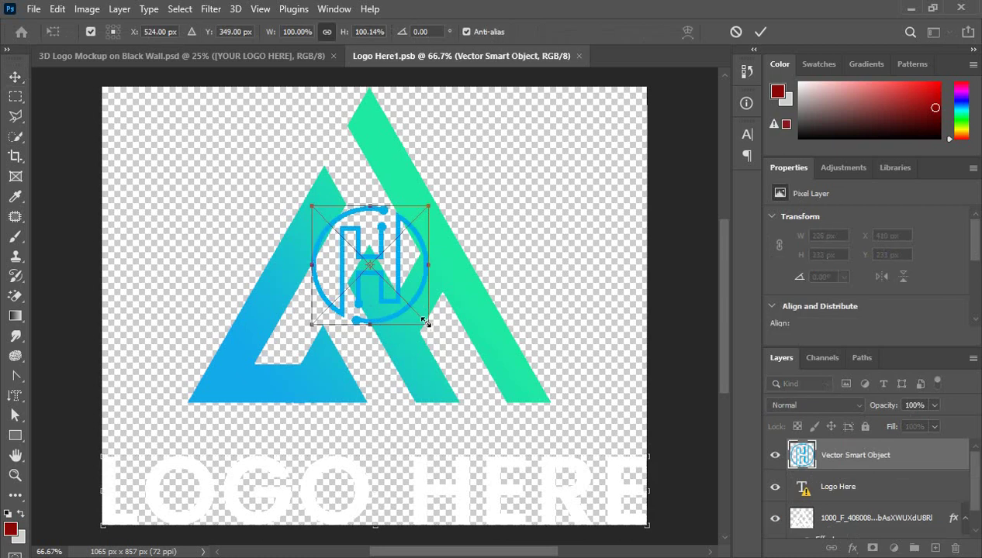
# Scale the logo to about 276%, position it over the triangle logo, and commit
pyautogui.moveTo(428, 329); pyautogui.dragTo(502, 417)
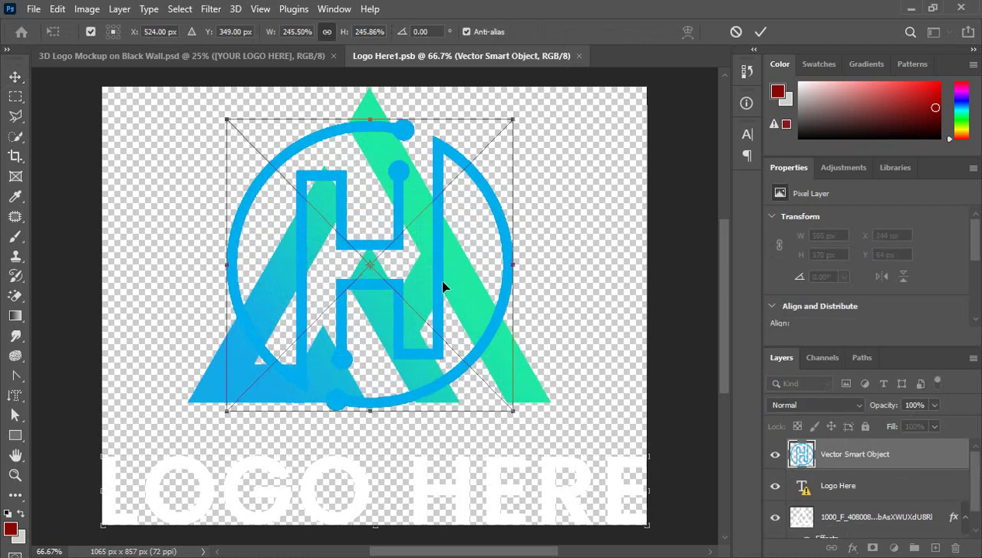
pyautogui.moveTo(443, 285); pyautogui.dragTo(455, 298)
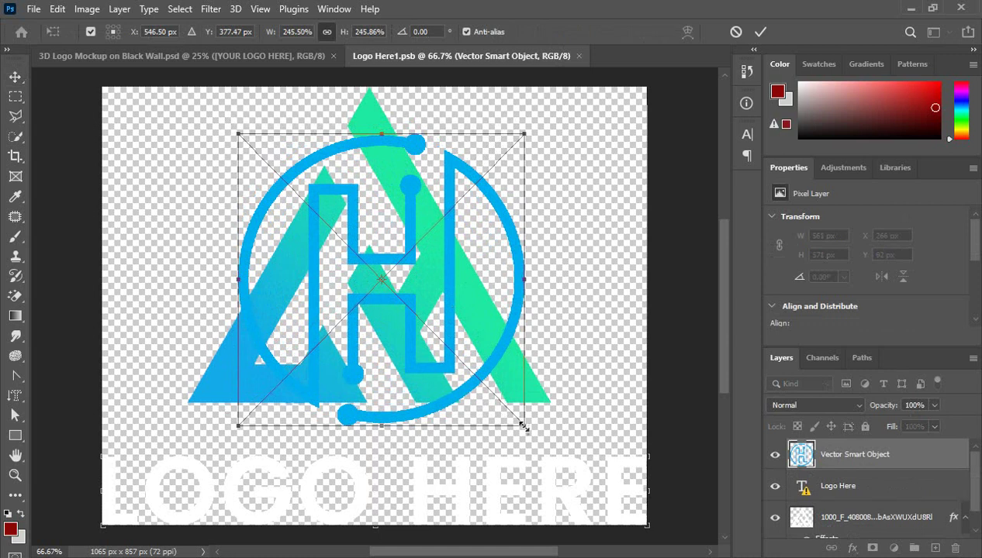
pyautogui.moveTo(523, 426); pyautogui.dragTo(523, 424)
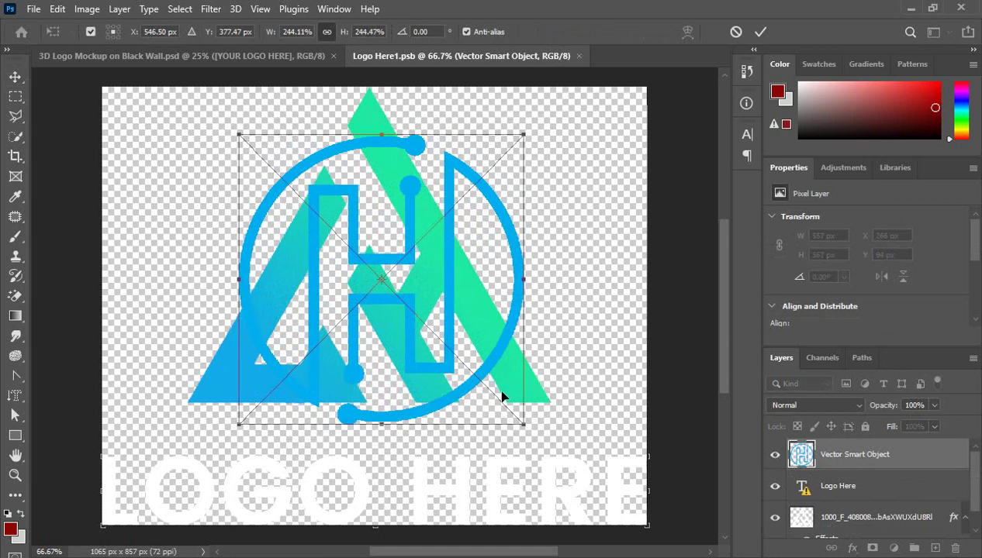
pyautogui.moveTo(524, 425); pyautogui.dragTo(542, 442)
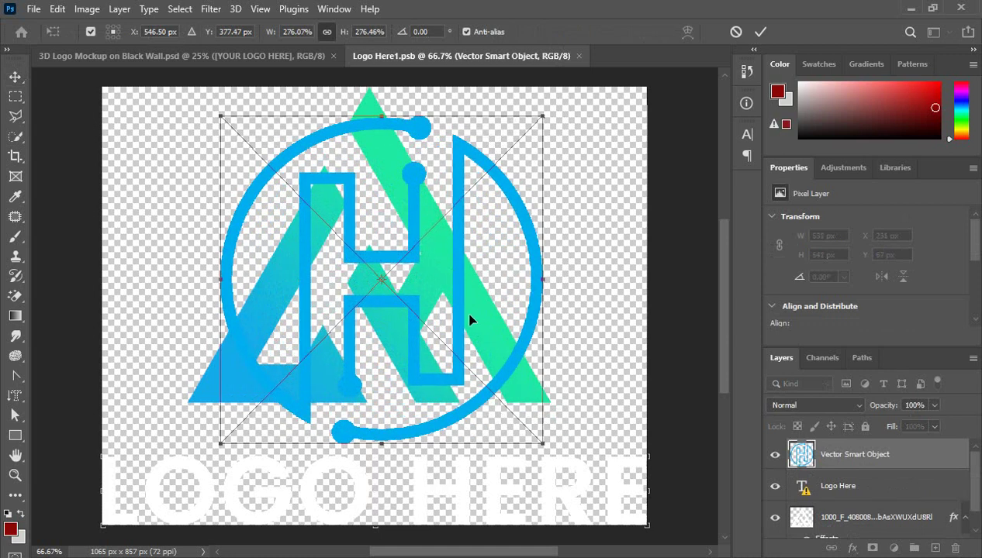
pyautogui.moveTo(458, 314); pyautogui.dragTo(460, 312)
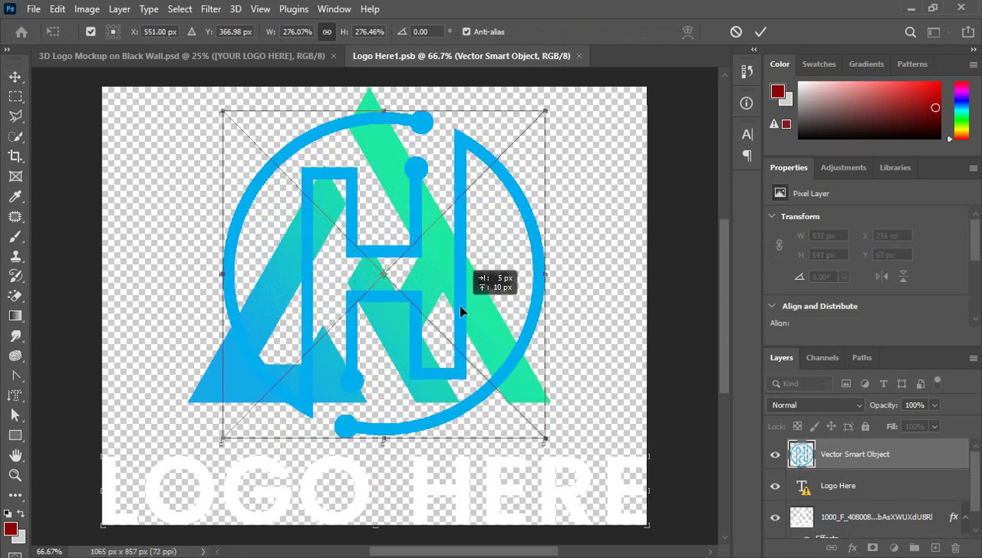
pyautogui.click(760, 32)
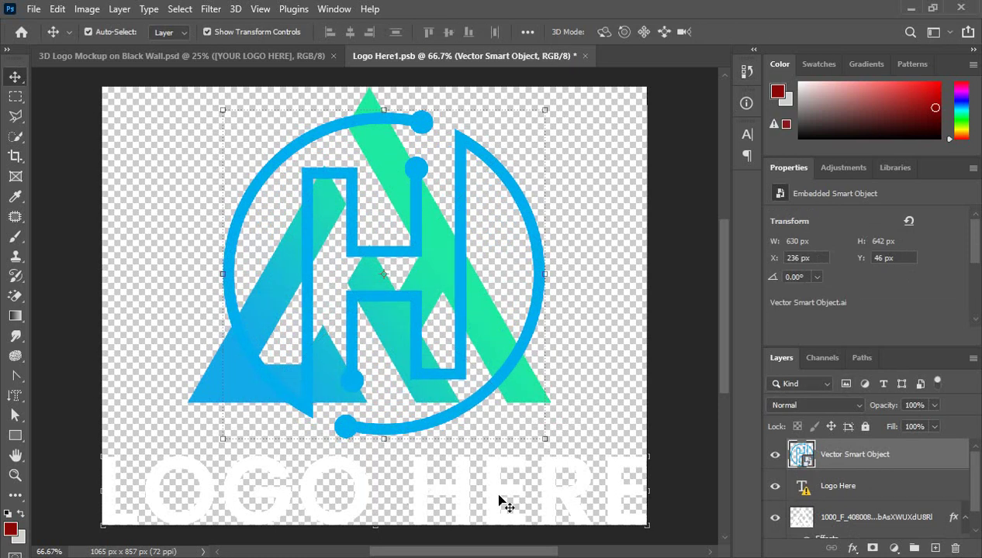
# Hide the LOGO HERE text and triangle layers, then save Logo Here1.psb
pyautogui.click(775, 486)
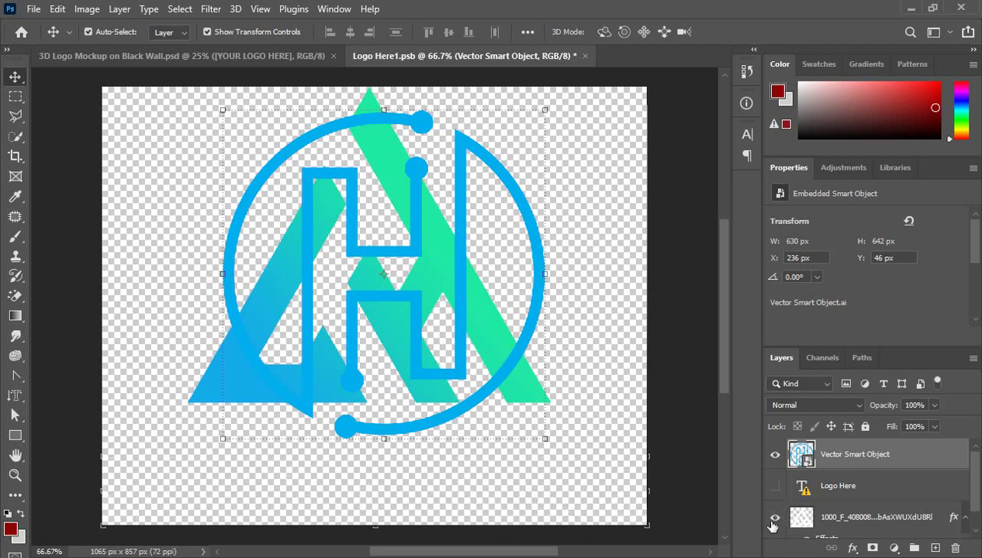
pyautogui.click(775, 522)
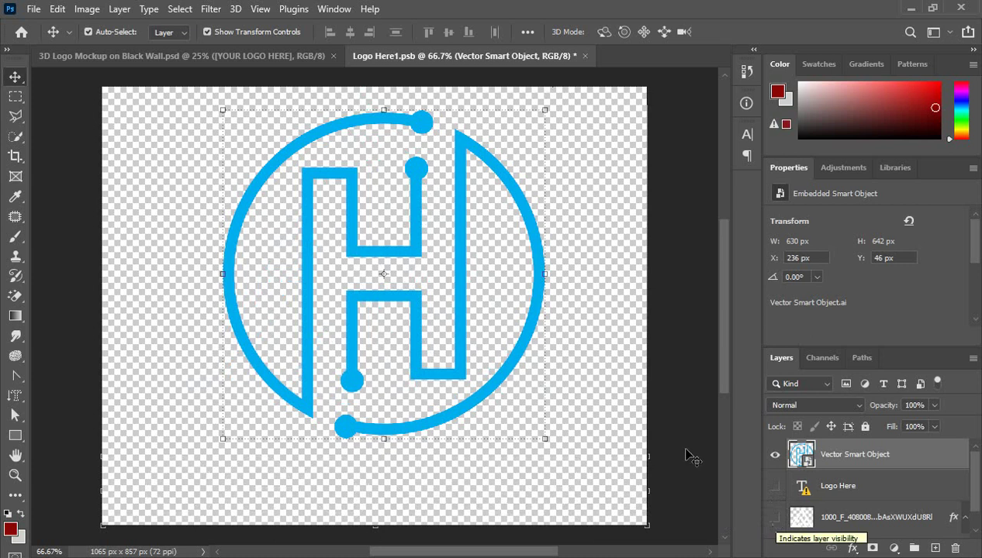
pyautogui.press('ctrl')
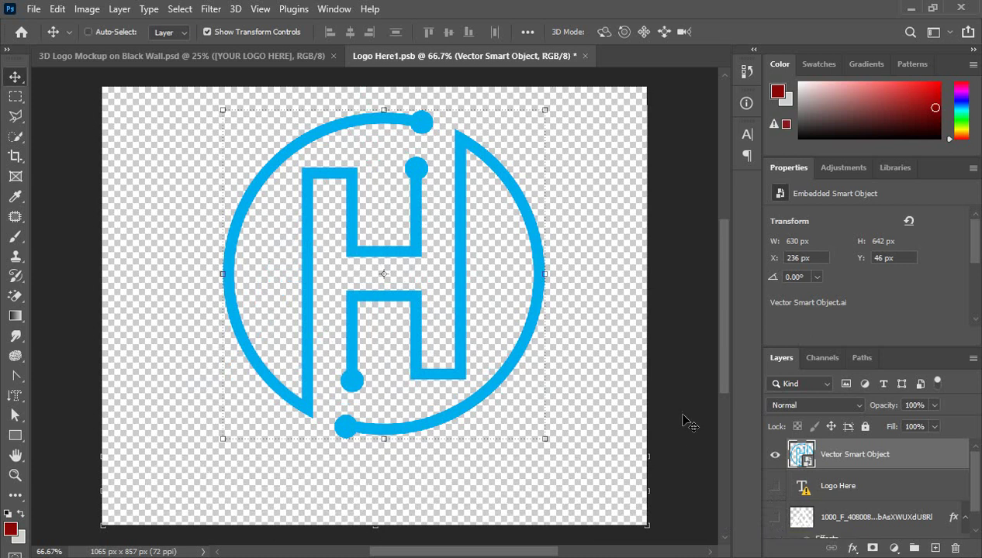
pyautogui.hotkey('ctrl', 's')
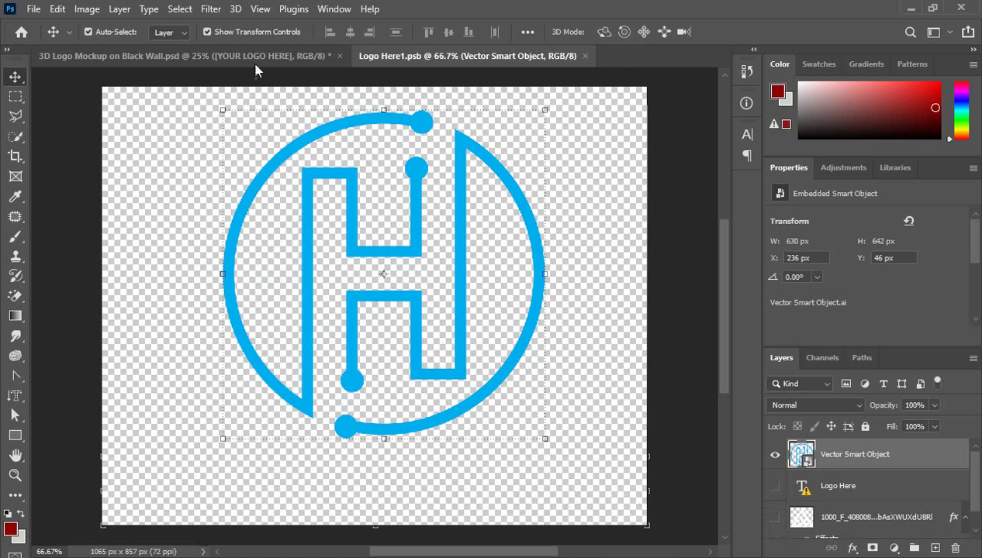
# Crop the wall mockup to 1920 × 1080 px centred on the blue H logo, then zoom in
pyautogui.click(234, 54)
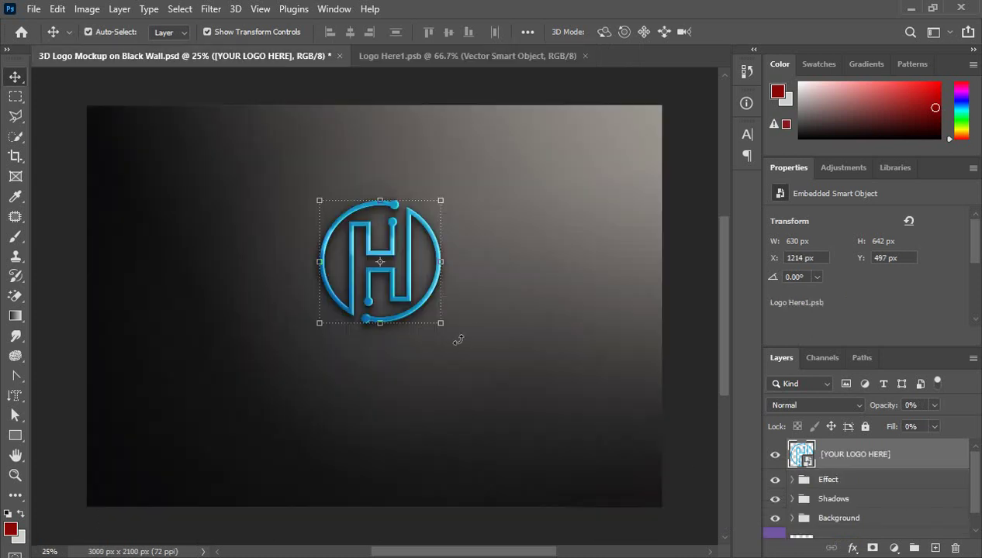
pyautogui.click(15, 156)
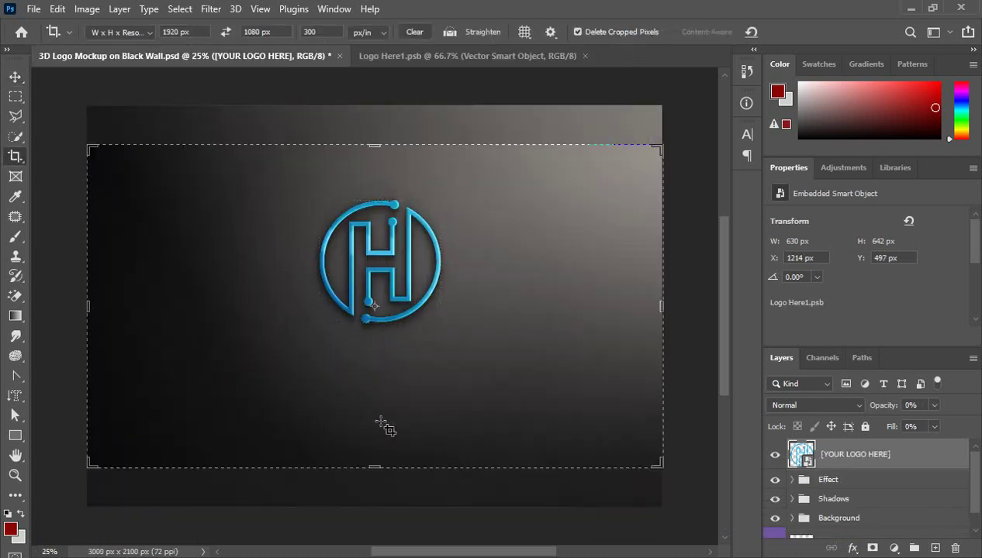
pyautogui.moveTo(374, 460); pyautogui.dragTo(374, 414)
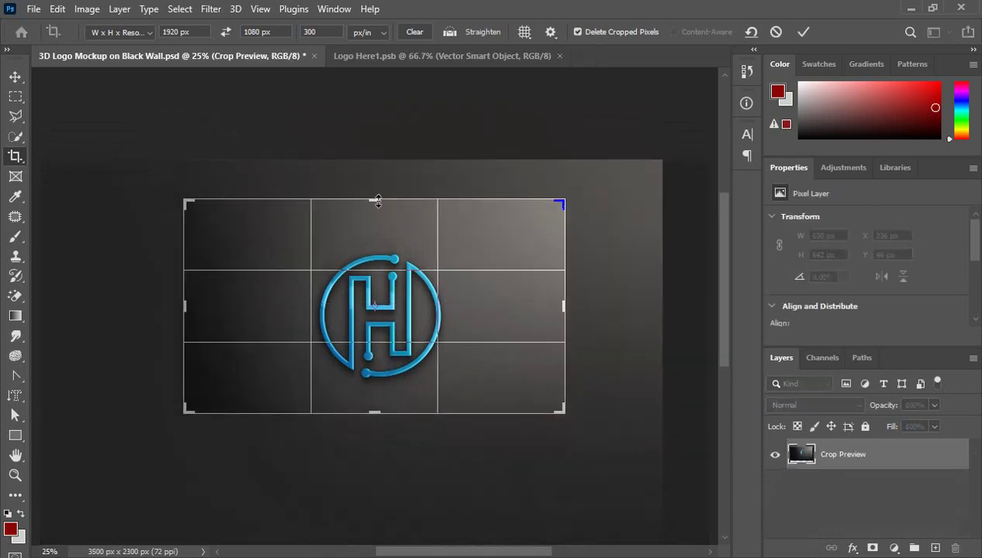
pyautogui.moveTo(377, 201); pyautogui.dragTo(375, 223)
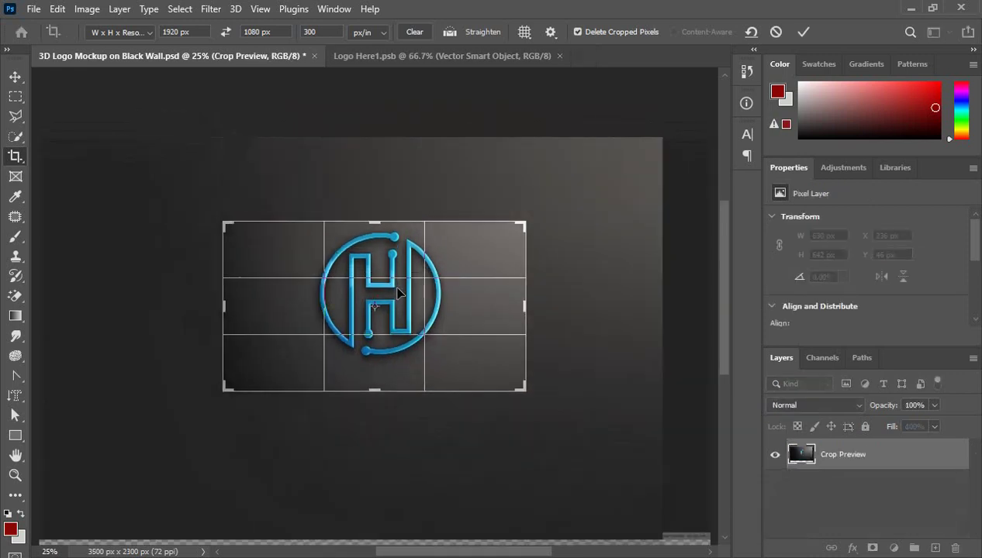
pyautogui.moveTo(398, 293); pyautogui.dragTo(394, 310)
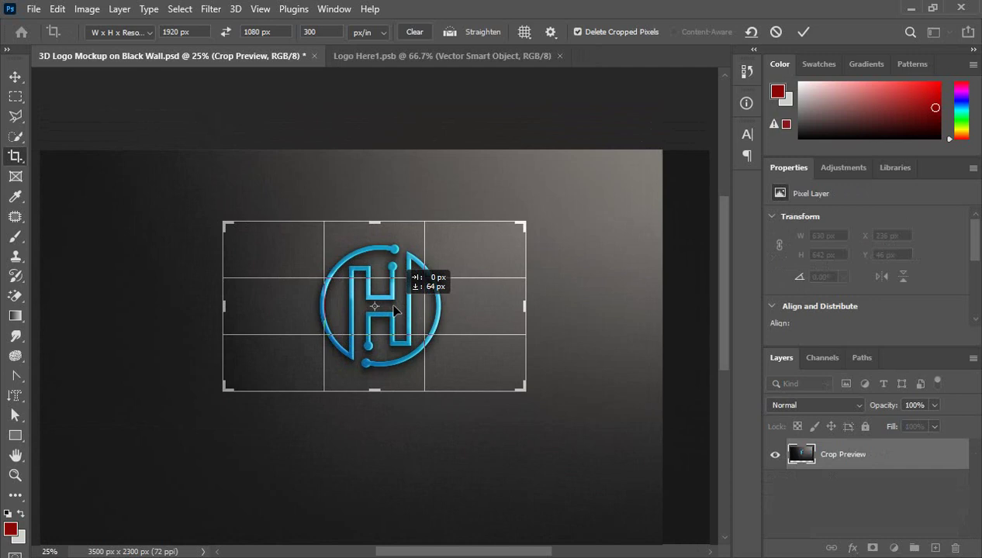
pyautogui.click(803, 32)
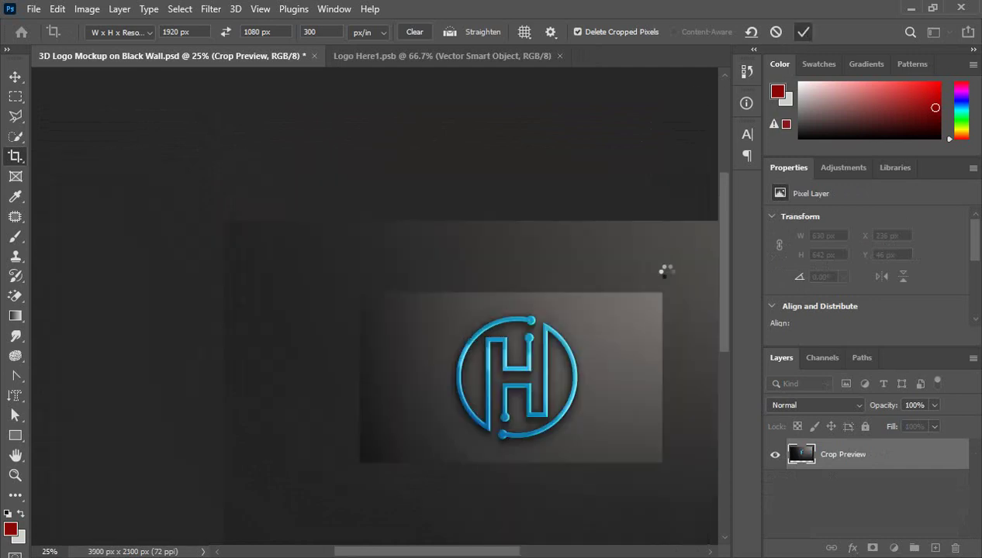
pyautogui.keyDown('ctrl'); pyautogui.click(414, 318); pyautogui.keyUp('ctrl')
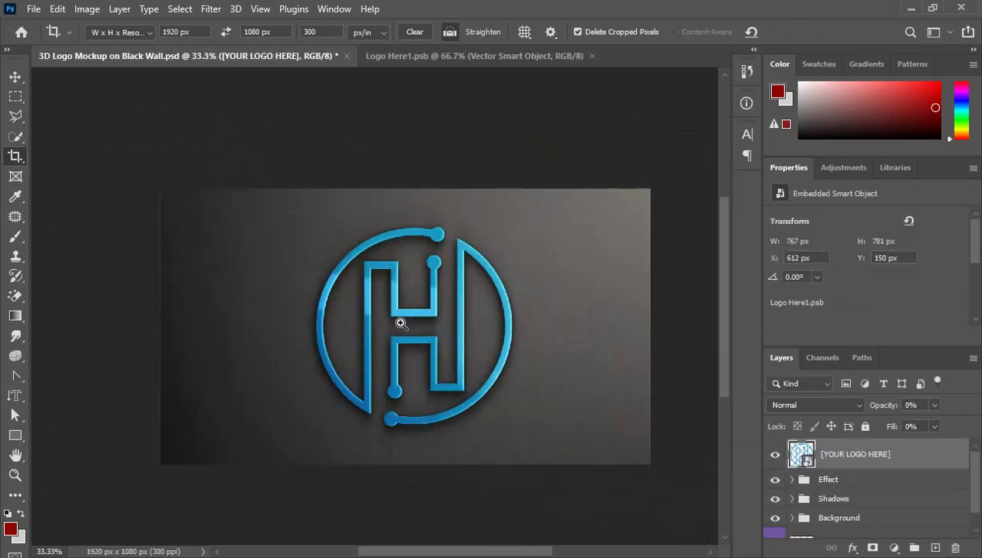
pyautogui.keyDown('ctrl'); pyautogui.click(399, 322); pyautogui.keyUp('ctrl')
pyautogui.moveTo(417, 351); pyautogui.dragTo(423, 325)
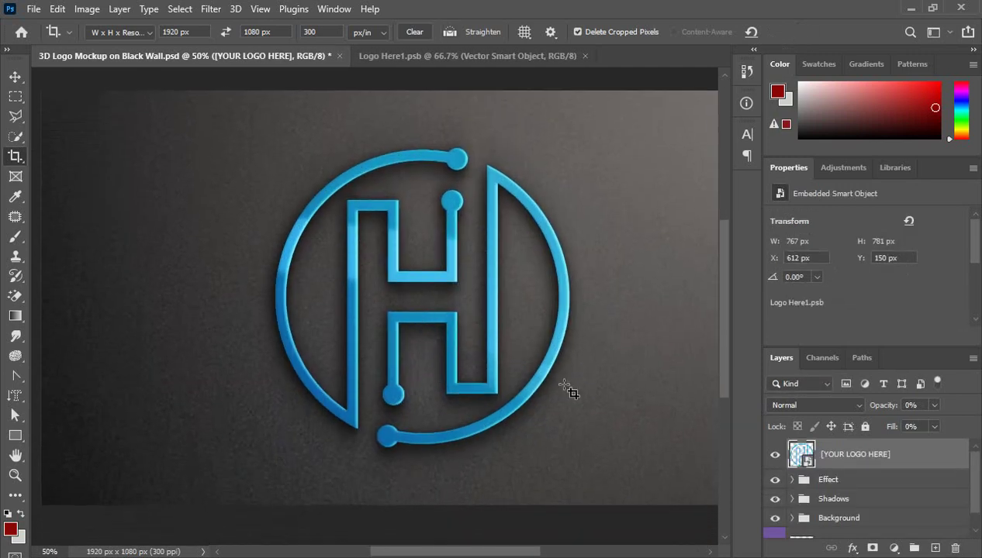